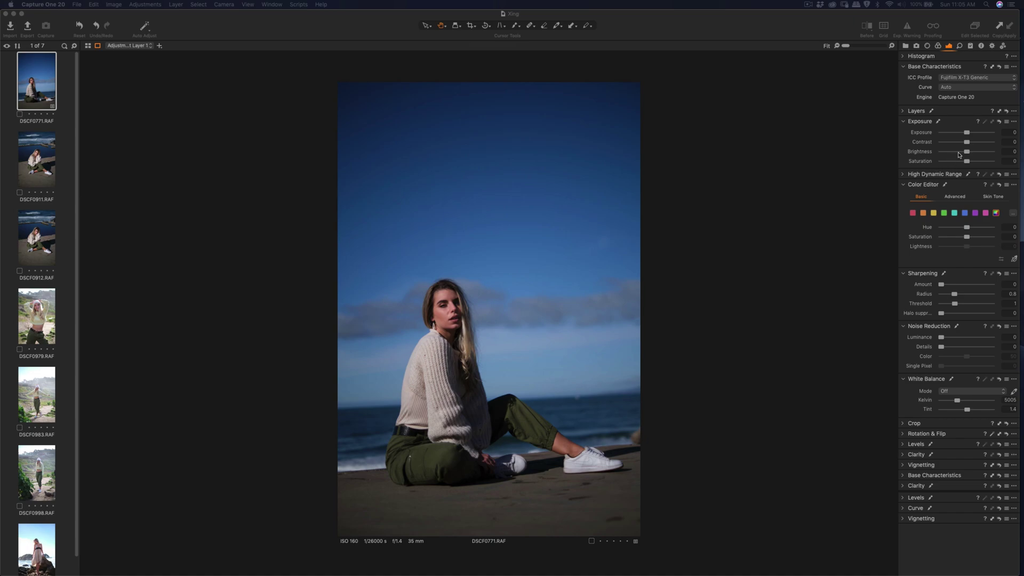
# - Try an exposure of 0.48 and a contrast of 15 on Adjustment Layer 1 of DSCF0771, and turn that layer off
pyautogui.moveTo(967, 142)
pyautogui.mouseDown()
pyautogui.moveTo(978, 144)
pyautogui.moveTo(970, 134)
pyautogui.mouseUp()
pyautogui.click(904, 111)
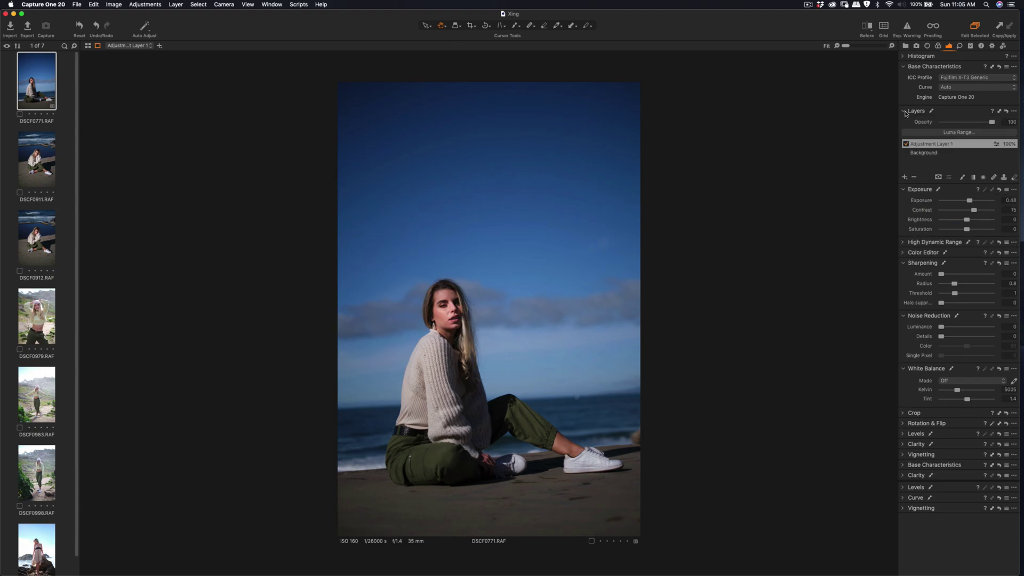
pyautogui.click(907, 144)
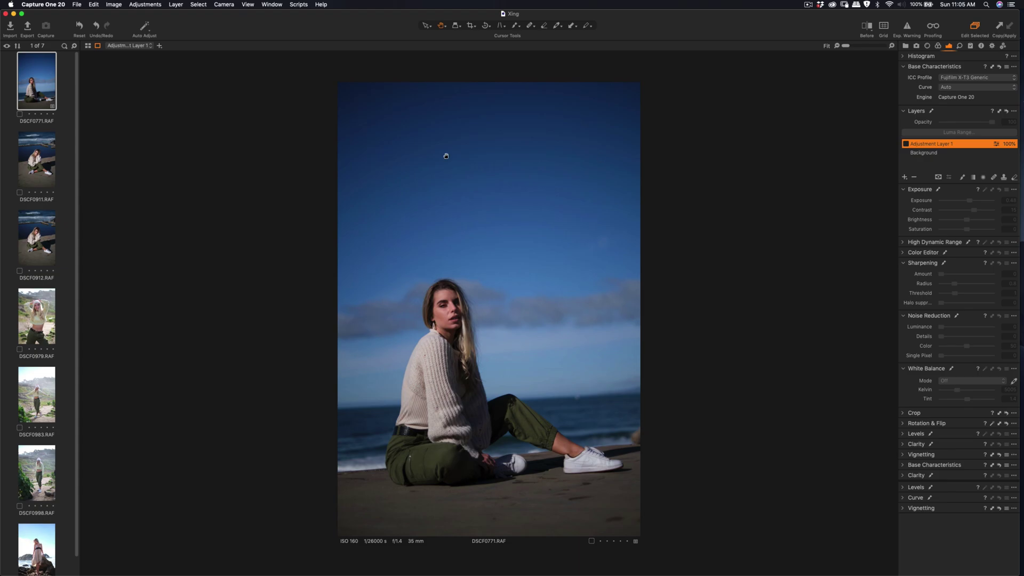
pyautogui.click(40, 163)
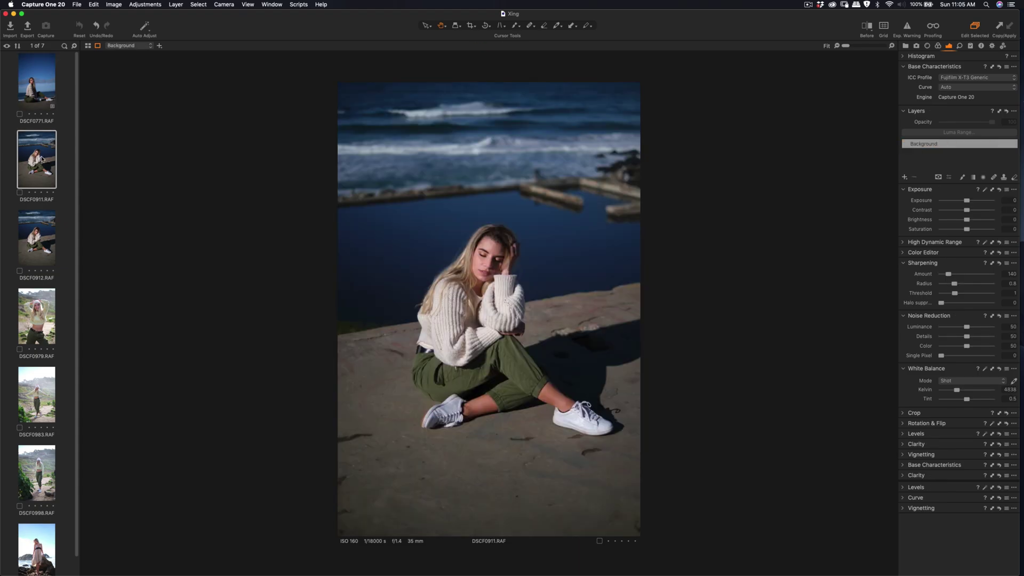
pyautogui.click(34, 103)
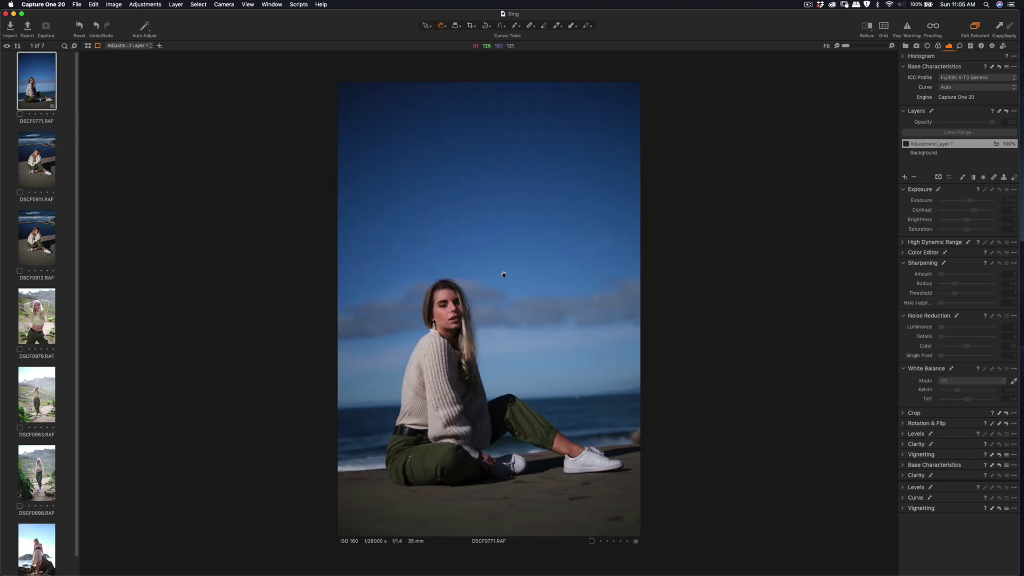
# - On the Background layer, set the exposure to 0.16, contrast to 7, brightness to 3 and saturation to -5
pyautogui.click(934, 153)
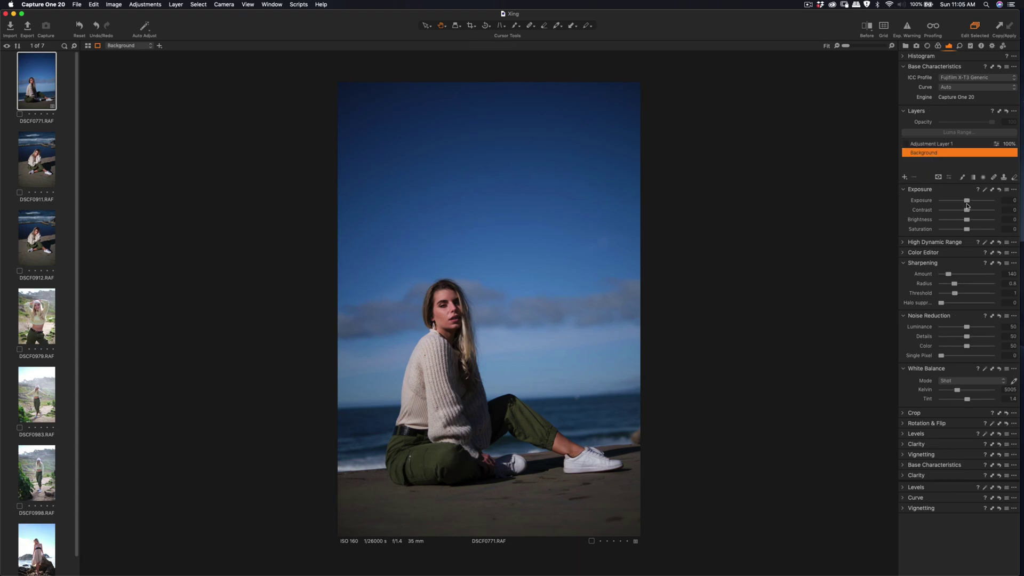
pyautogui.moveTo(967, 206); pyautogui.dragTo(970, 205)
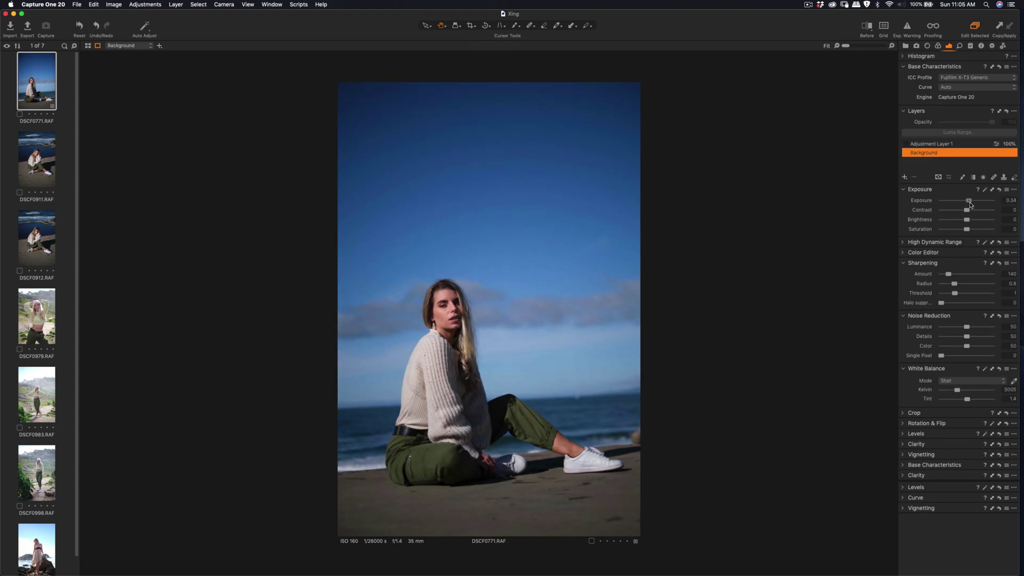
pyautogui.moveTo(967, 209); pyautogui.dragTo(974, 211)
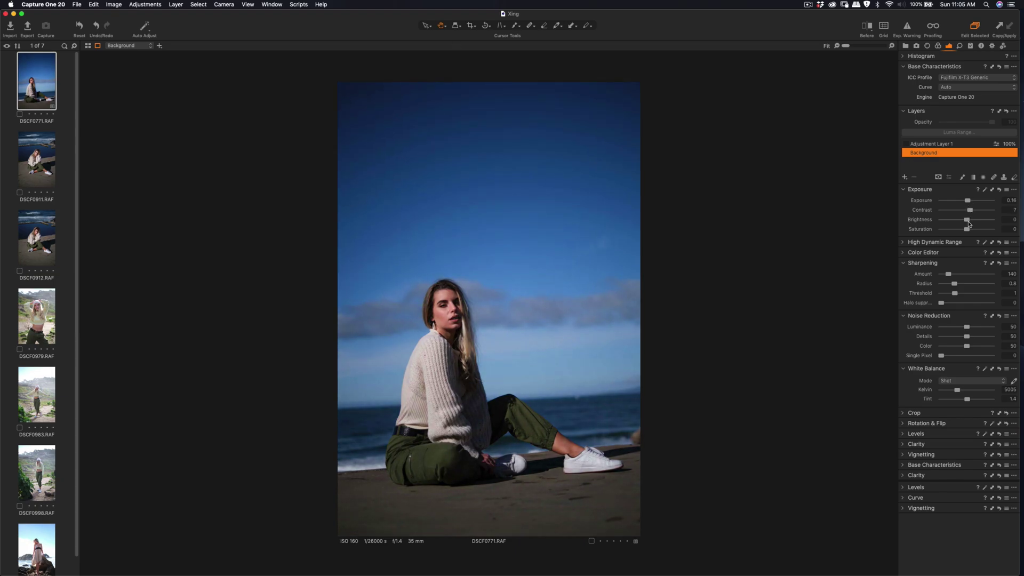
pyautogui.moveTo(969, 224)
pyautogui.mouseDown()
pyautogui.moveTo(981, 225)
pyautogui.moveTo(970, 225)
pyautogui.mouseUp()
pyautogui.moveTo(968, 231); pyautogui.dragTo(966, 232)
# - Set the high dynamic range highlight to -57 and black to -4, and bring the brightness to 0
pyautogui.click(904, 243)
pyautogui.moveTo(967, 254); pyautogui.dragTo(971, 284)
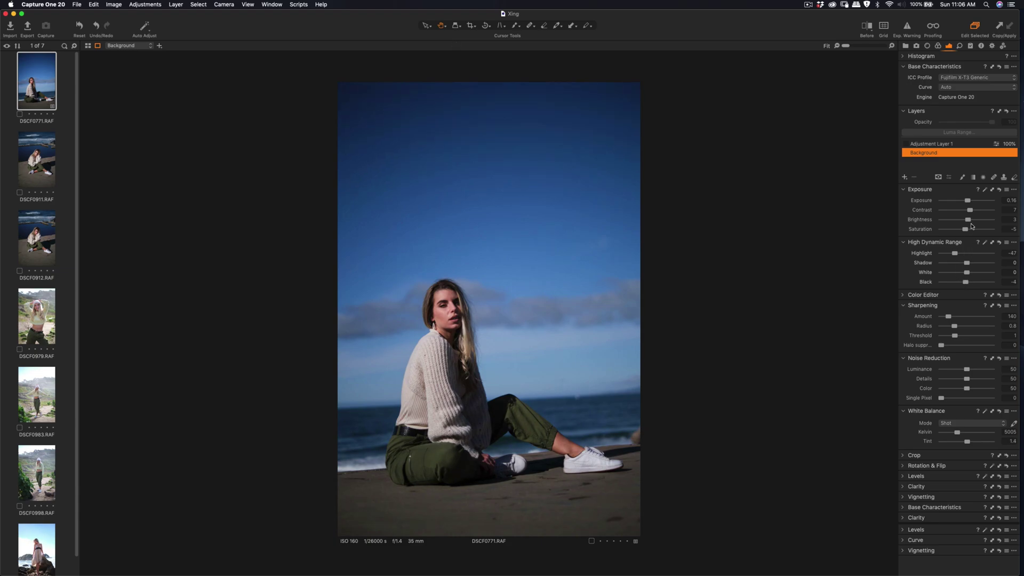
pyautogui.press('super+equal')
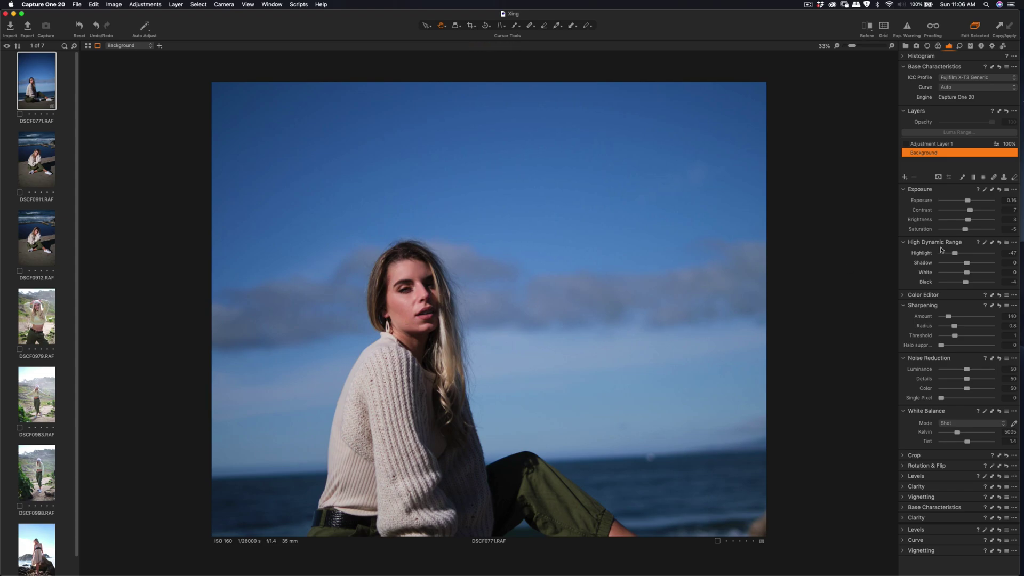
pyautogui.moveTo(957, 256); pyautogui.dragTo(955, 256)
pyautogui.moveTo(968, 224); pyautogui.dragTo(969, 224)
pyautogui.press('super+0')
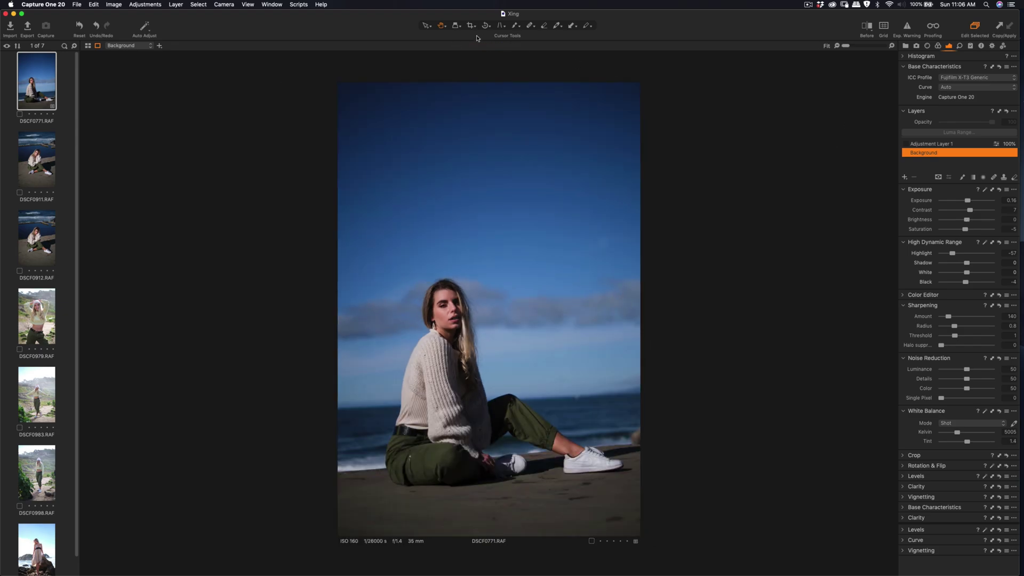
# - Rotate the photo to level the horizon and crop it around the seated woman to about 12.32 by 15.41 in
pyautogui.click(471, 27)
pyautogui.moveTo(638, 87); pyautogui.dragTo(635, 96)
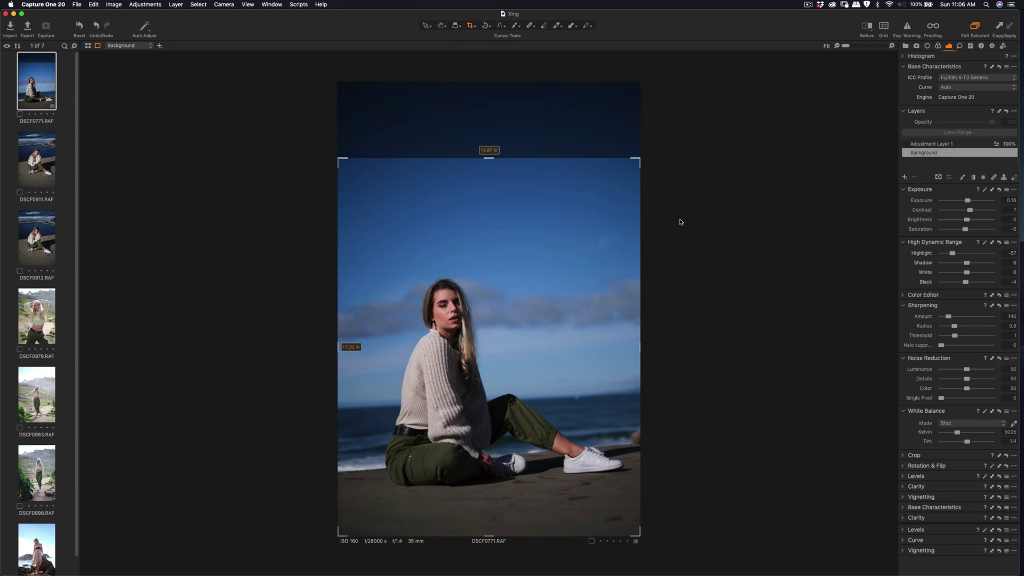
pyautogui.moveTo(639, 153); pyautogui.dragTo(640, 164)
pyautogui.moveTo(496, 287); pyautogui.dragTo(498, 290)
pyautogui.moveTo(345, 174); pyautogui.dragTo(363, 195)
pyautogui.moveTo(501, 244)
pyautogui.mouseDown()
pyautogui.moveTo(487, 234)
pyautogui.moveTo(504, 249)
pyautogui.mouseUp()
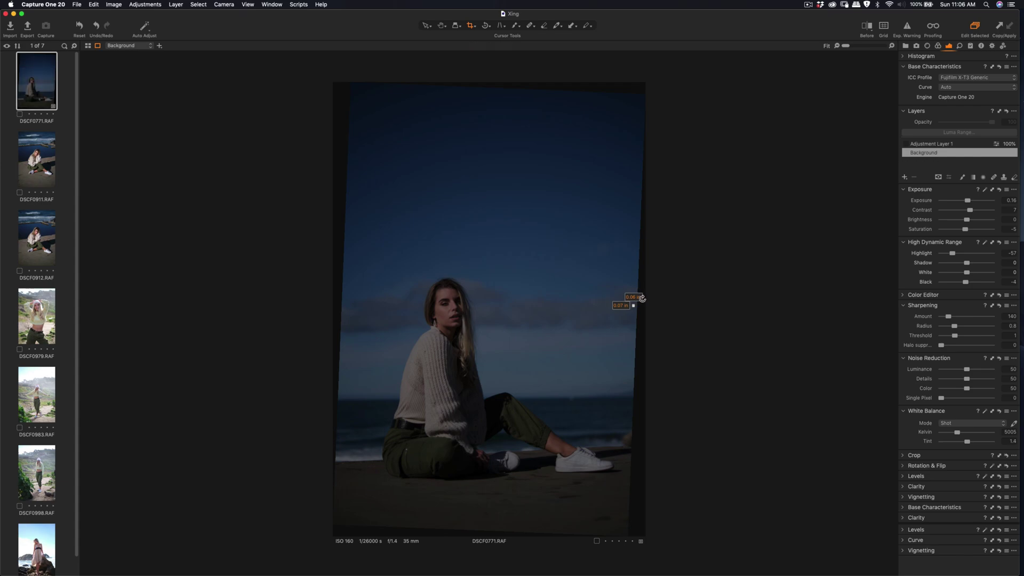
pyautogui.moveTo(618, 199); pyautogui.dragTo(590, 227)
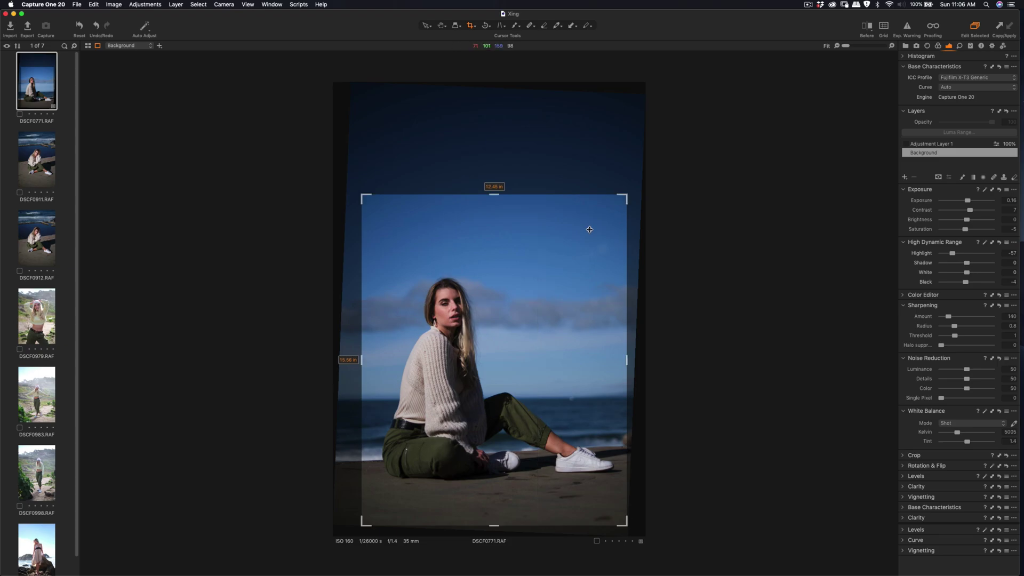
pyautogui.moveTo(629, 190); pyautogui.dragTo(629, 190)
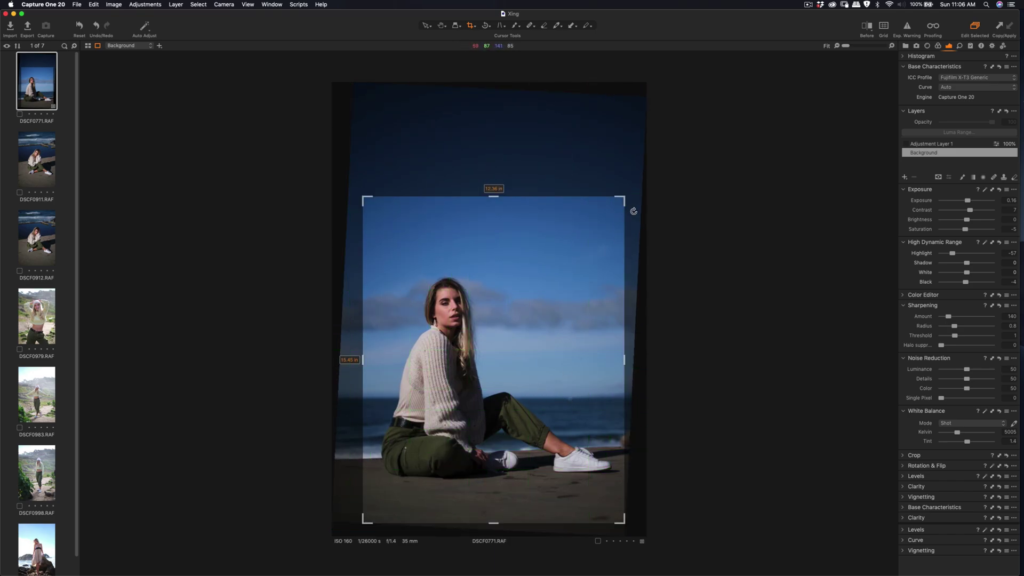
pyautogui.moveTo(632, 195); pyautogui.dragTo(631, 196)
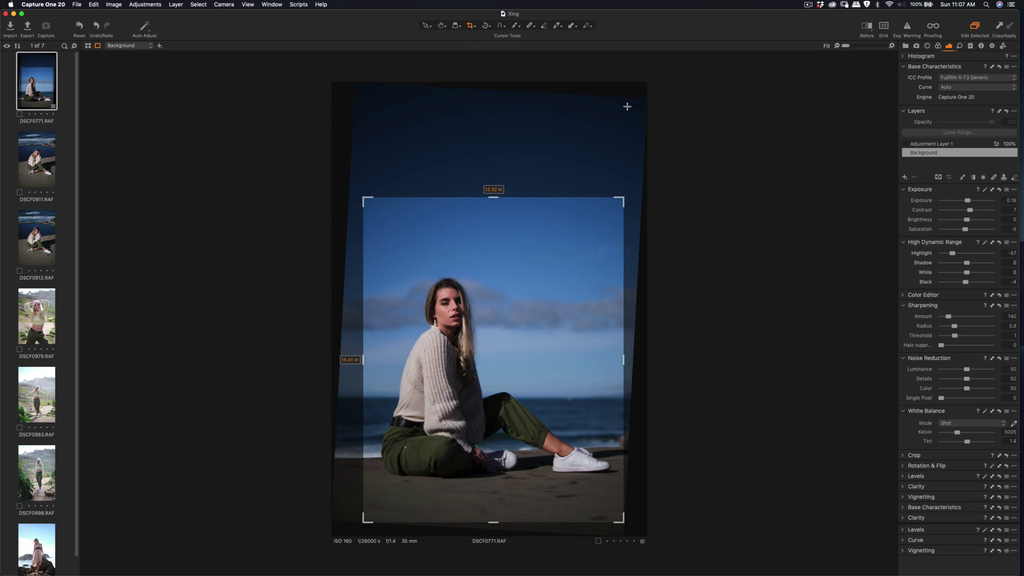
pyautogui.click(441, 26)
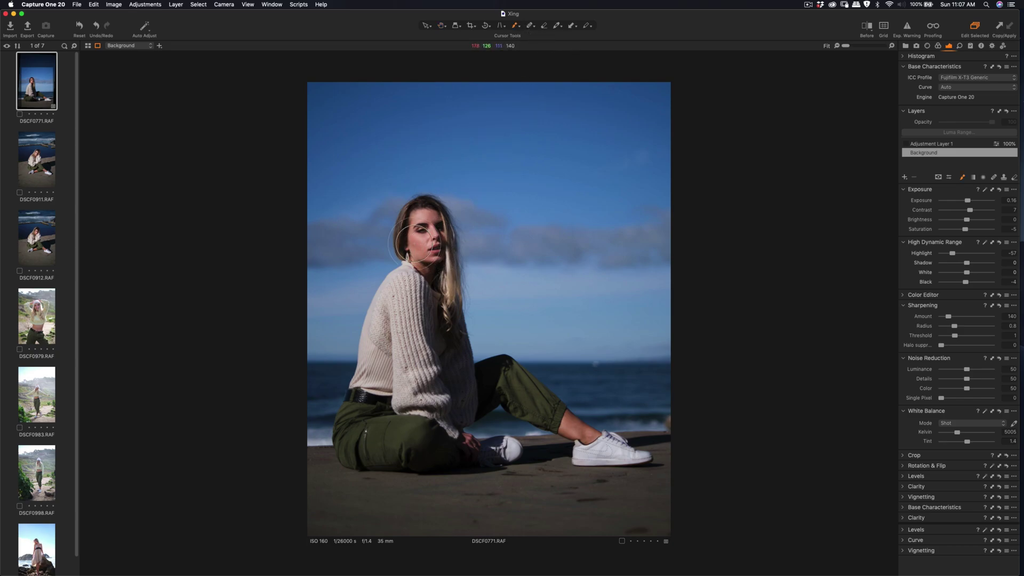
# - Brush a new adjustment layer over the woman's face and hair, with sharpening amount 433, radius 0.7 and threshold 0.6
pyautogui.click(417, 259)
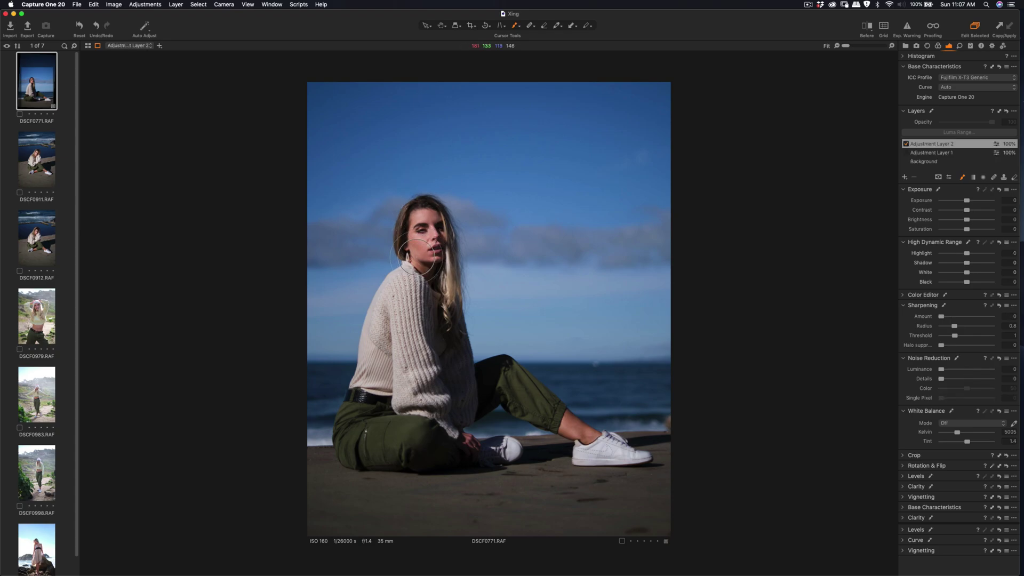
pyautogui.moveTo(427, 250)
pyautogui.mouseDown()
pyautogui.moveTo(435, 214)
pyautogui.moveTo(439, 292)
pyautogui.moveTo(419, 237)
pyautogui.moveTo(409, 242)
pyautogui.moveTo(413, 304)
pyautogui.moveTo(380, 327)
pyautogui.moveTo(403, 303)
pyautogui.moveTo(398, 289)
pyautogui.moveTo(389, 300)
pyautogui.moveTo(420, 291)
pyautogui.moveTo(431, 388)
pyautogui.moveTo(381, 374)
pyautogui.moveTo(378, 356)
pyautogui.moveTo(364, 441)
pyautogui.moveTo(373, 427)
pyautogui.moveTo(469, 450)
pyautogui.moveTo(443, 437)
pyautogui.moveTo(407, 385)
pyautogui.moveTo(457, 423)
pyautogui.moveTo(445, 365)
pyautogui.moveTo(512, 379)
pyautogui.moveTo(495, 366)
pyautogui.moveTo(485, 391)
pyautogui.moveTo(632, 455)
pyautogui.moveTo(579, 450)
pyautogui.moveTo(644, 452)
pyautogui.moveTo(548, 414)
pyautogui.moveTo(454, 353)
pyautogui.moveTo(417, 245)
pyautogui.moveTo(424, 216)
pyautogui.moveTo(410, 219)
pyautogui.moveTo(419, 213)
pyautogui.moveTo(435, 224)
pyautogui.moveTo(441, 251)
pyautogui.moveTo(429, 391)
pyautogui.moveTo(381, 318)
pyautogui.moveTo(369, 373)
pyautogui.moveTo(464, 333)
pyautogui.mouseUp()
pyautogui.moveTo(946, 320)
pyautogui.mouseDown()
pyautogui.moveTo(965, 324)
pyautogui.moveTo(954, 341)
pyautogui.moveTo(963, 319)
pyautogui.mouseUp()
pyautogui.scroll(3, 460, 231)
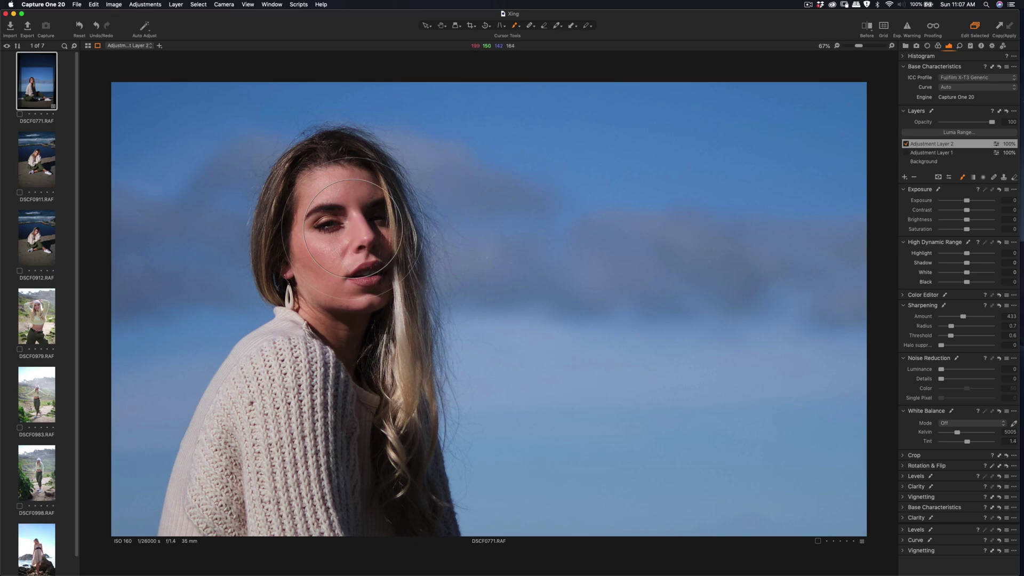
pyautogui.scroll(-3, 402, 241)
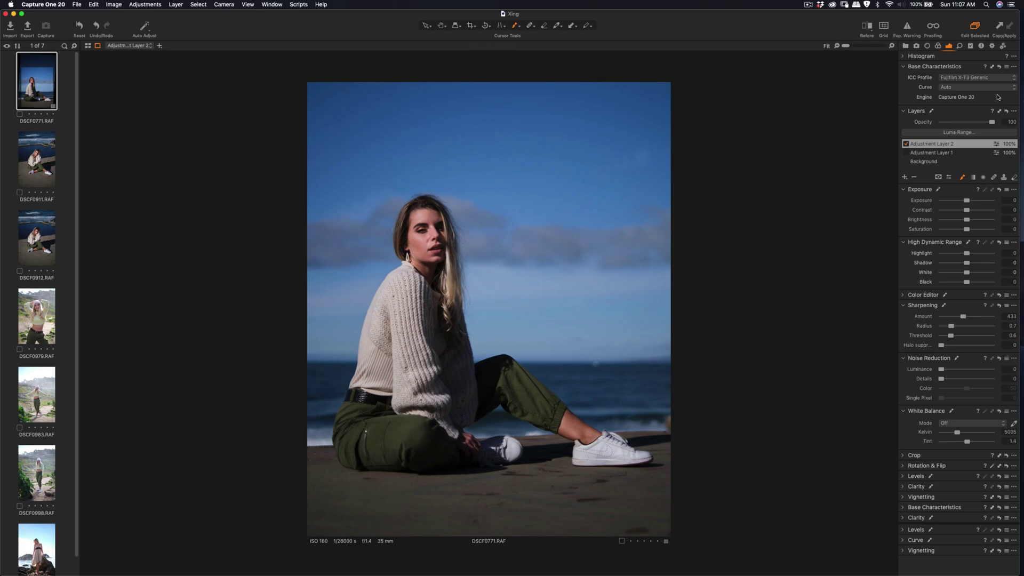
# - Change the photo's film curve to Fujifilm ASTIA (SOFT)
pyautogui.click(968, 89)
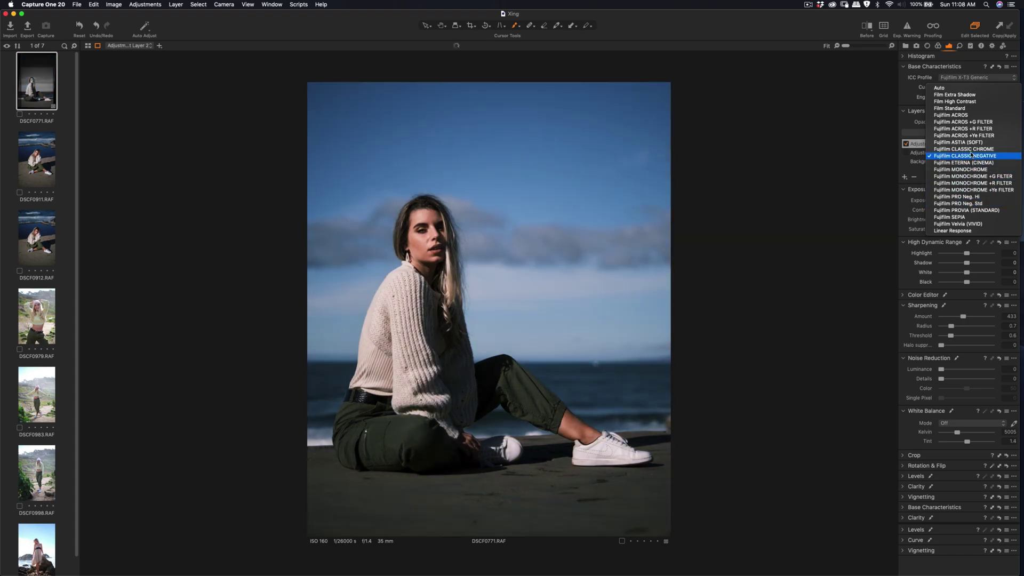
pyautogui.click(971, 143)
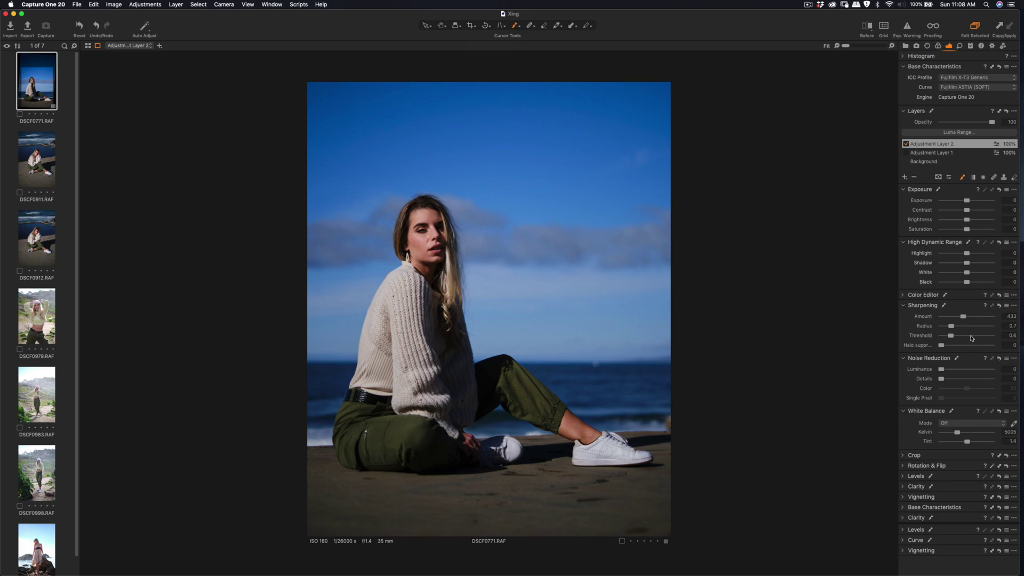
pyautogui.click(905, 295)
pyautogui.click(965, 324)
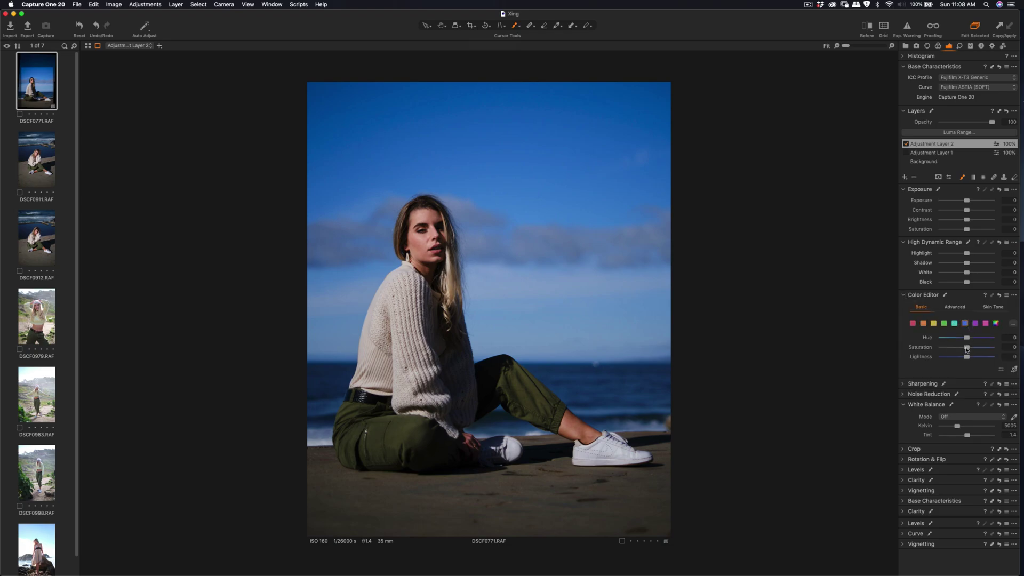
pyautogui.moveTo(967, 350)
pyautogui.mouseDown()
pyautogui.moveTo(936, 350)
pyautogui.moveTo(968, 352)
pyautogui.moveTo(955, 352)
pyautogui.moveTo(962, 341)
pyautogui.moveTo(947, 348)
pyautogui.moveTo(957, 351)
pyautogui.mouseUp()
pyautogui.click(954, 323)
pyautogui.doubleClick(967, 349)
pyautogui.click(966, 325)
pyautogui.doubleClick(965, 339)
# - Lower the saturation of the blue tones on the Background layer, and move the Noise Reduction tool above Sharpening
pyautogui.click(942, 161)
pyautogui.click(965, 324)
pyautogui.moveTo(968, 350); pyautogui.dragTo(960, 350)
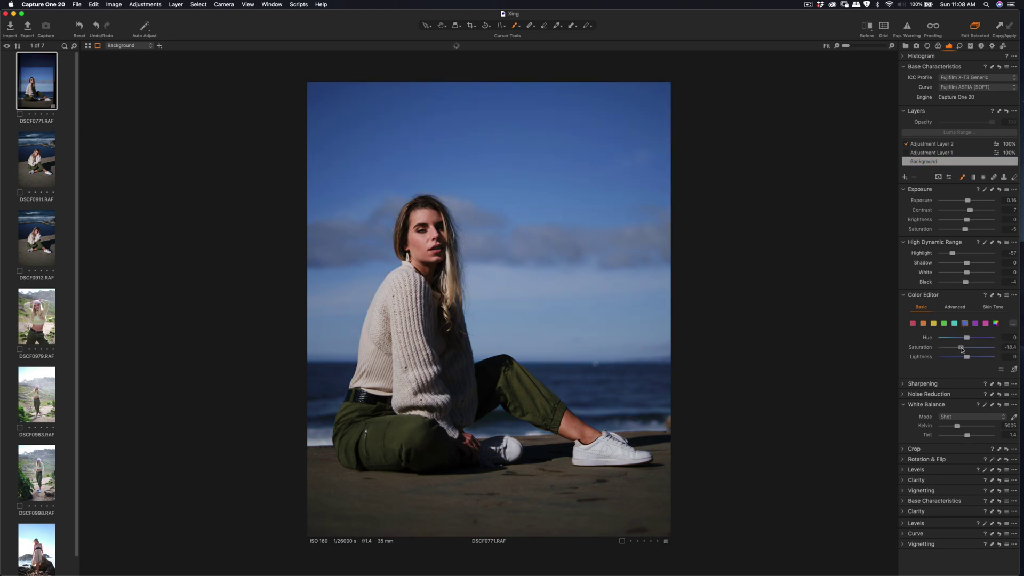
pyautogui.moveTo(963, 350)
pyautogui.mouseDown()
pyautogui.moveTo(964, 339)
pyautogui.moveTo(952, 339)
pyautogui.moveTo(966, 339)
pyautogui.mouseUp()
pyautogui.moveTo(949, 398); pyautogui.dragTo(917, 386)
pyautogui.click(939, 144)
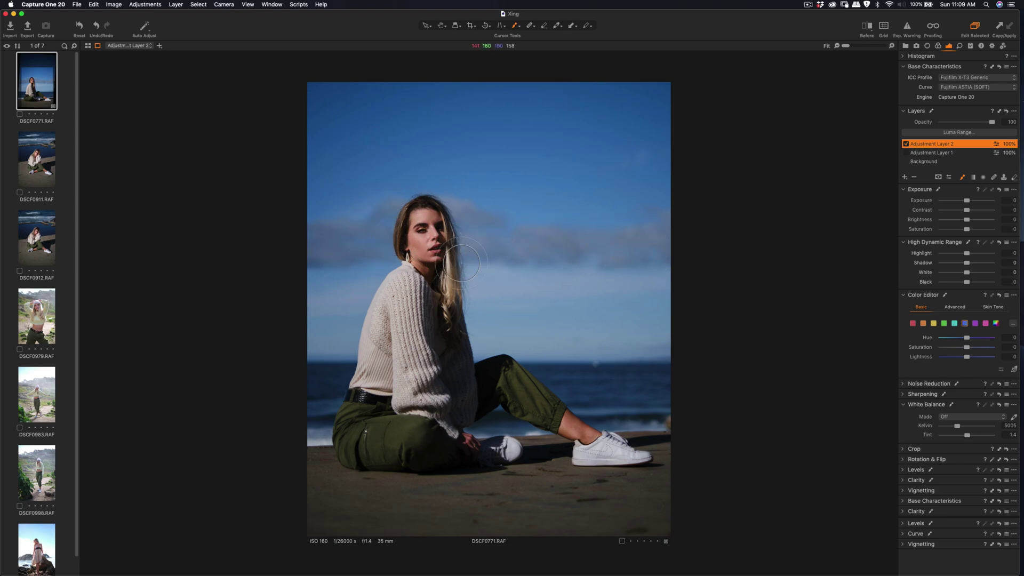
# - Open the photo DSCF0911 and change its film curve to Fujifilm CLASSIC CHROME
pyautogui.click(47, 170)
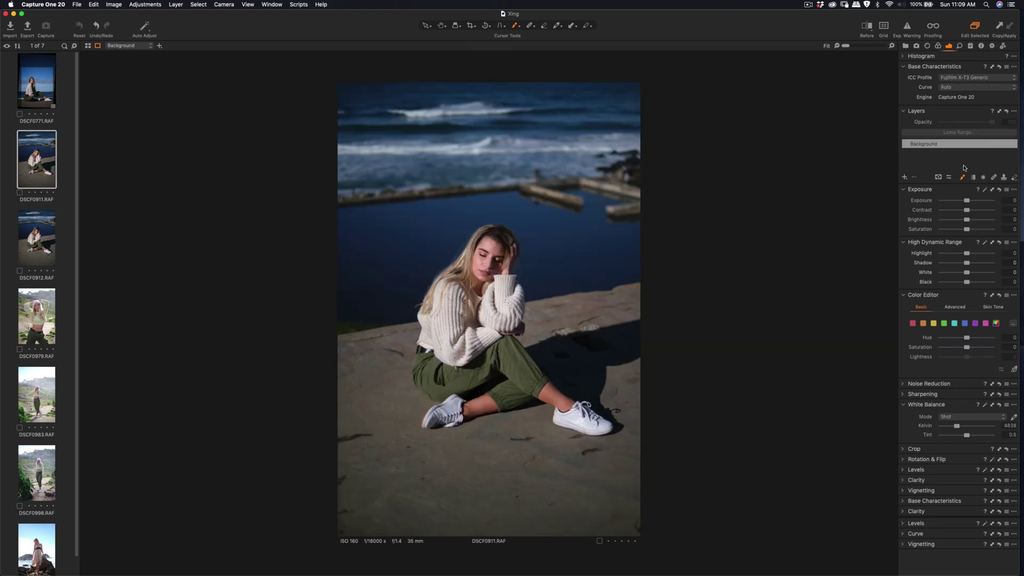
pyautogui.click(965, 87)
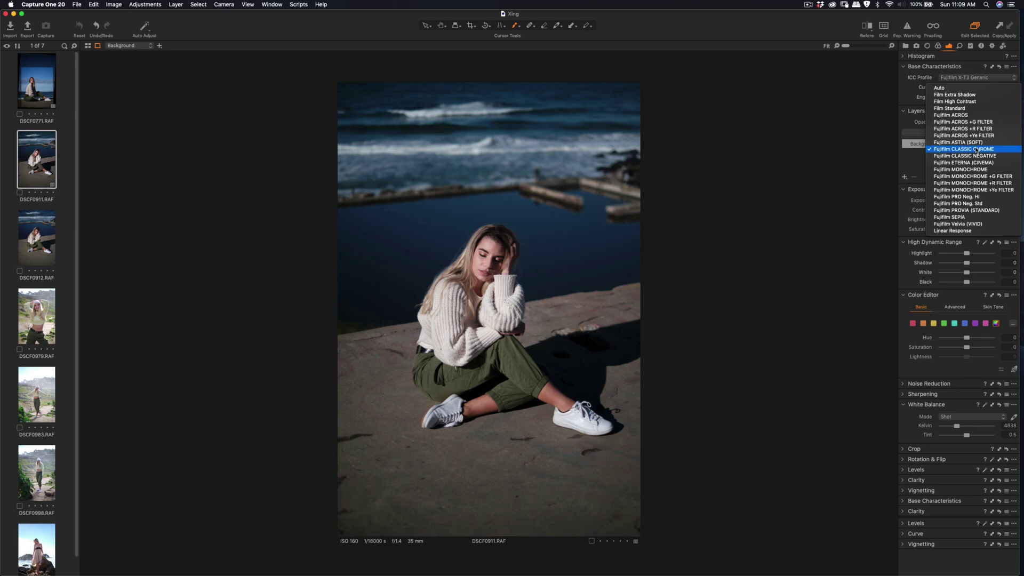
pyautogui.click(977, 150)
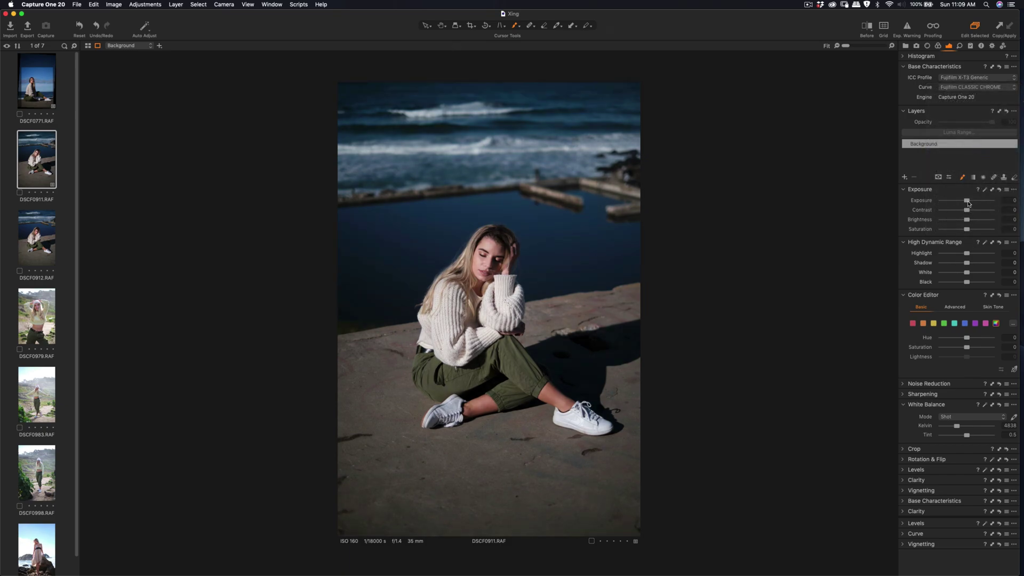
# - Set the photo's exposure to 0.11, contrast to 10 and brightness to -3, and lower its highlights
pyautogui.moveTo(965, 220)
pyautogui.mouseDown()
pyautogui.moveTo(975, 211)
pyautogui.moveTo(968, 203)
pyautogui.mouseUp()
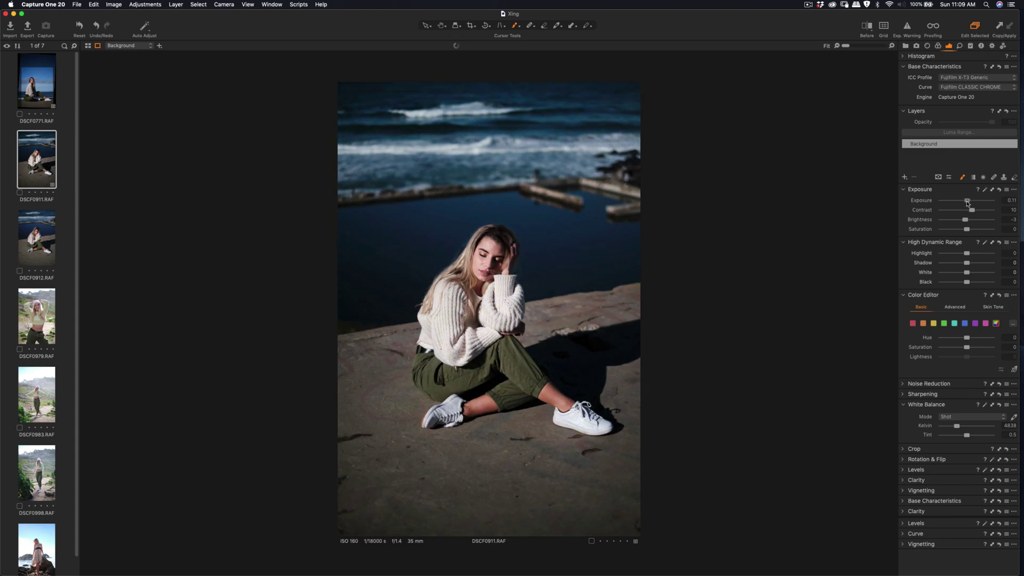
pyautogui.moveTo(967, 254); pyautogui.dragTo(942, 255)
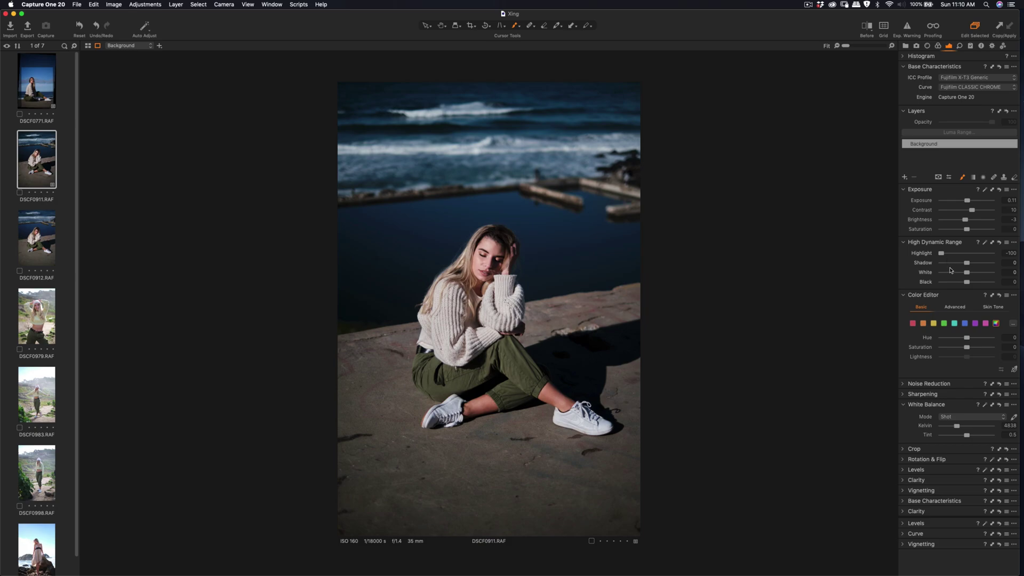
pyautogui.moveTo(943, 256); pyautogui.dragTo(950, 255)
# - Brush a new adjustment layer over the woman's face, hair and sweater, and set its highlight to -78
pyautogui.moveTo(478, 263)
pyautogui.mouseDown()
pyautogui.moveTo(487, 253)
pyautogui.moveTo(475, 283)
pyautogui.mouseUp()
pyautogui.moveTo(446, 283); pyautogui.dragTo(433, 315)
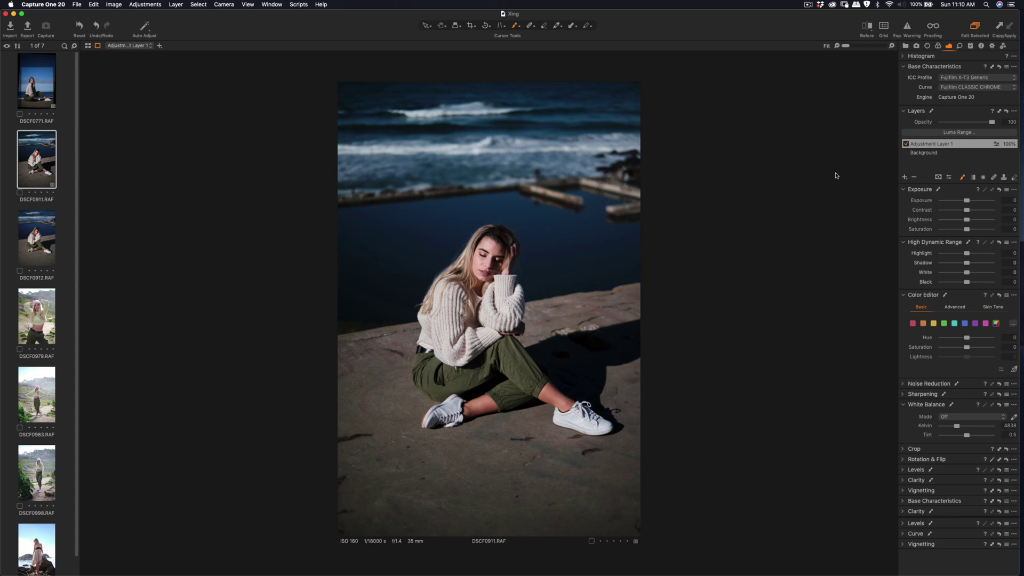
pyautogui.moveTo(967, 257); pyautogui.dragTo(947, 259)
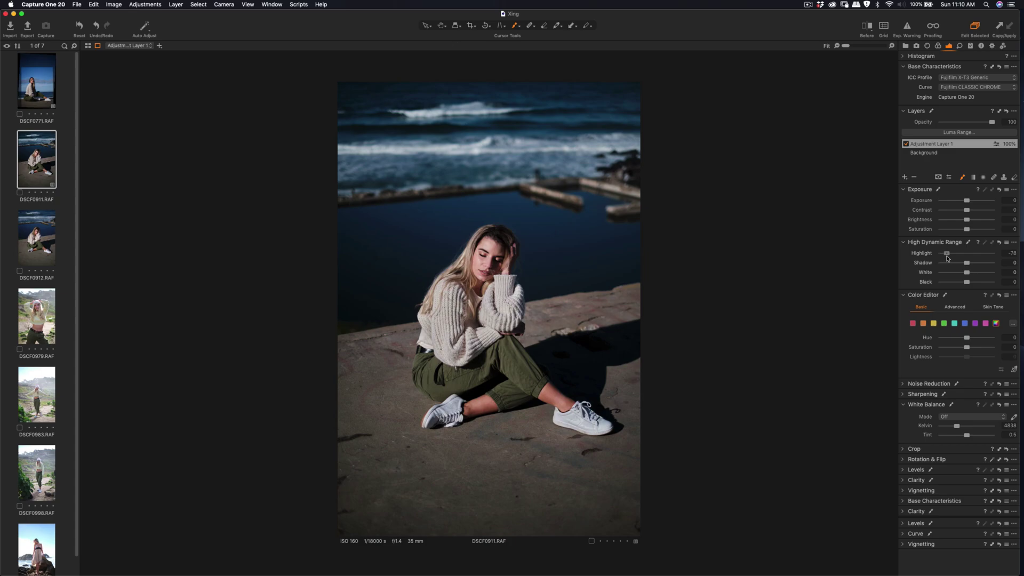
# - Sharpen the brushed layer with amount 354, radius 0.5 and threshold 0.4, and examine the face and sweater up close
pyautogui.click(904, 385)
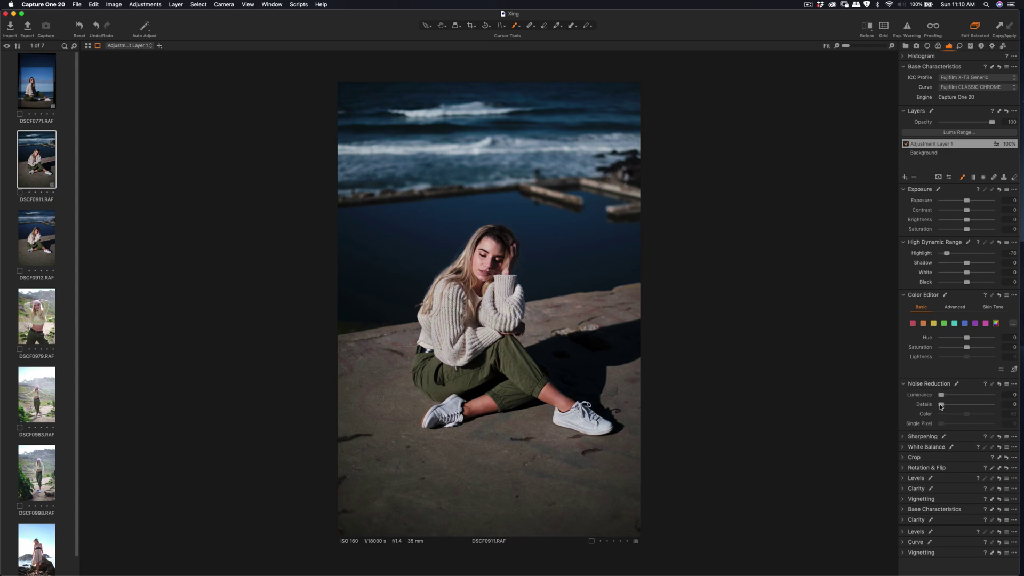
pyautogui.click(905, 437)
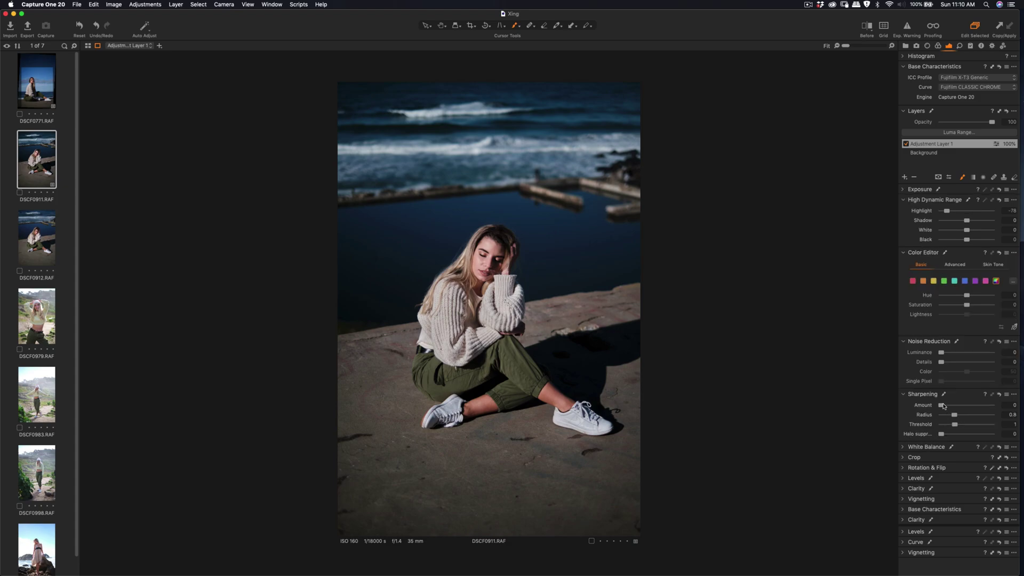
pyautogui.moveTo(958, 417); pyautogui.dragTo(950, 411)
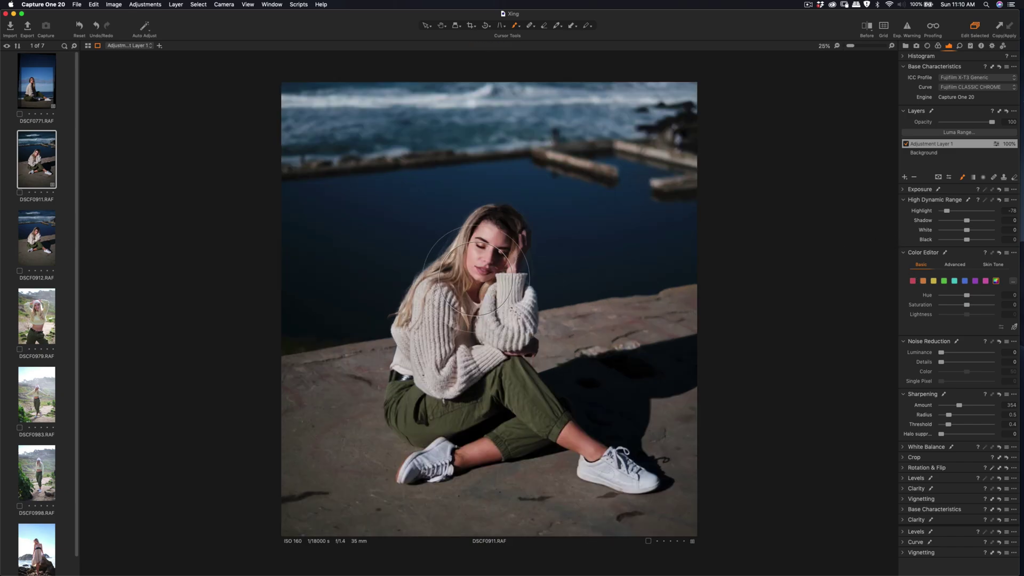
pyautogui.scroll(3, 487, 280)
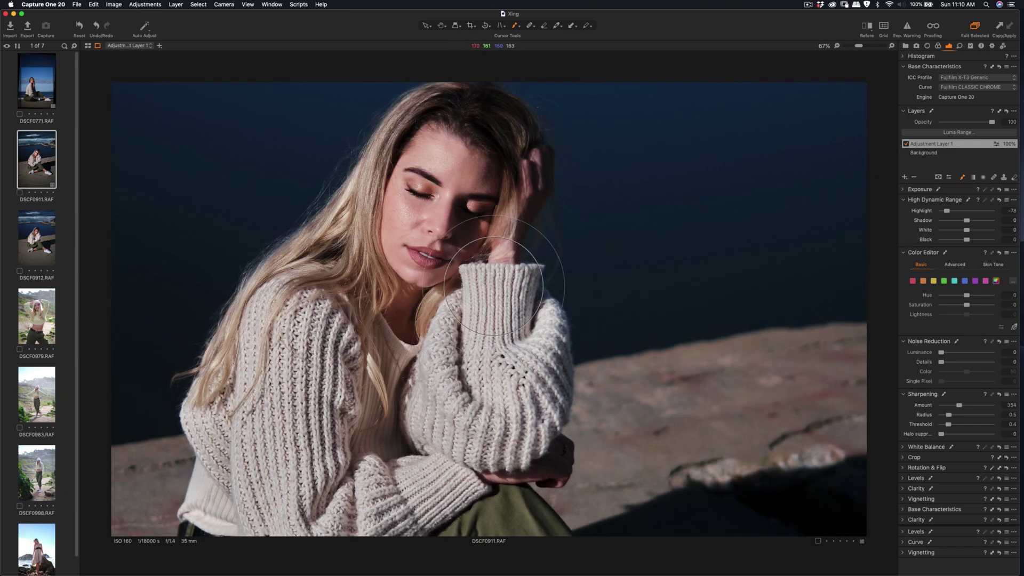
# - Compare the photo before and after in split view, and set the brushed layer's sharpening amount to 270
pyautogui.click(868, 27)
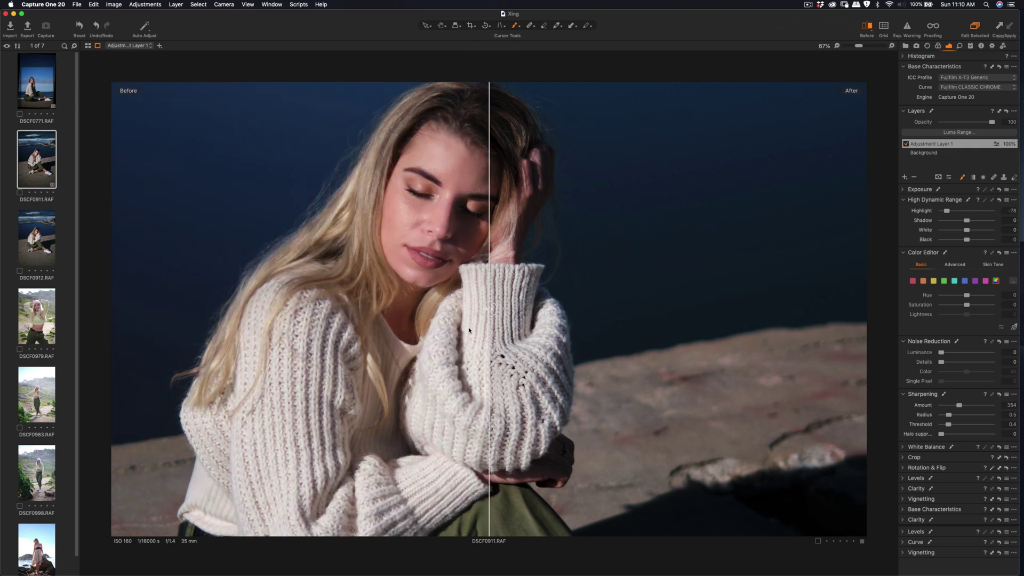
pyautogui.moveTo(489, 432); pyautogui.dragTo(280, 429)
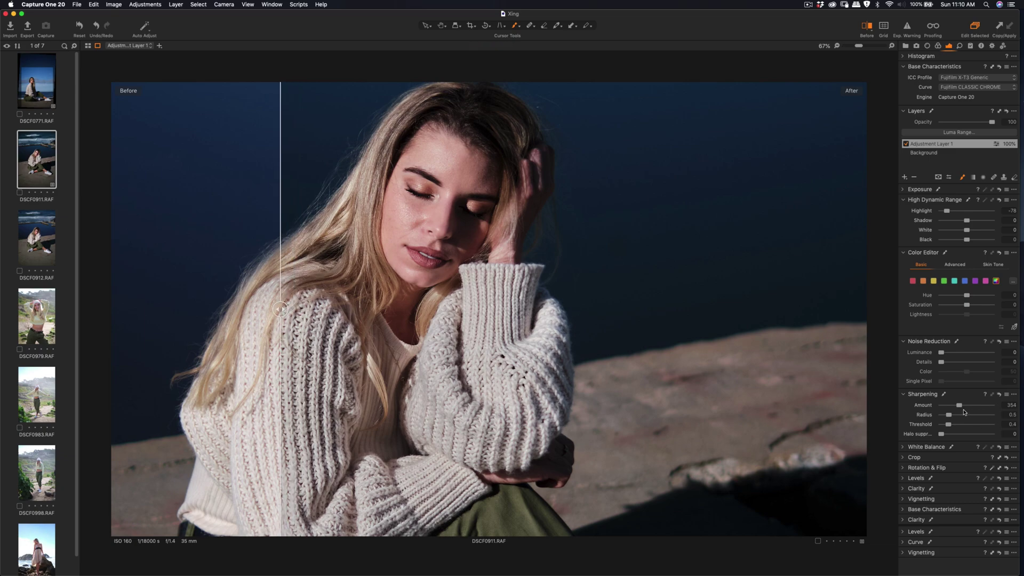
pyautogui.moveTo(962, 408); pyautogui.dragTo(958, 410)
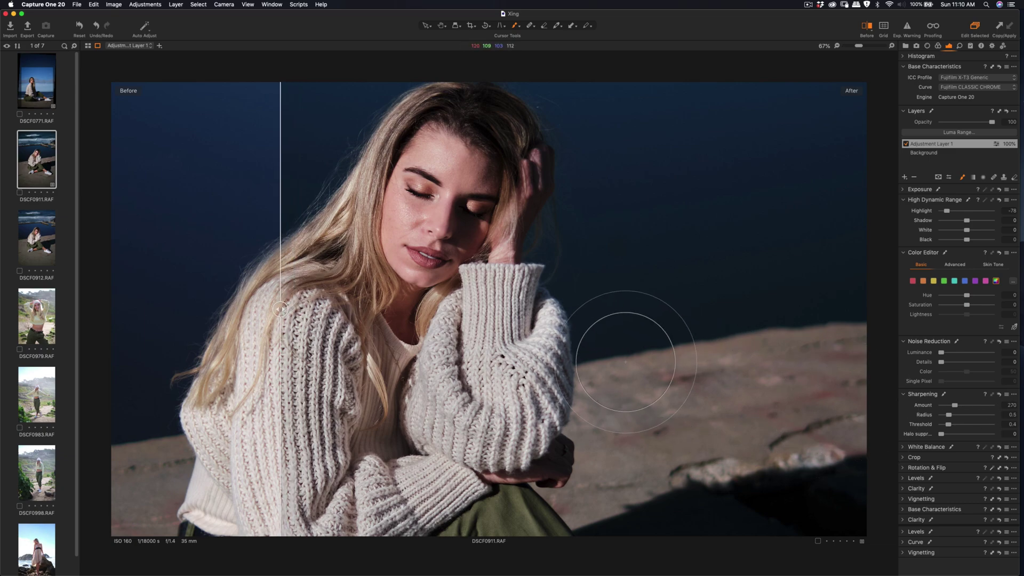
pyautogui.moveTo(279, 300); pyautogui.dragTo(658, 336)
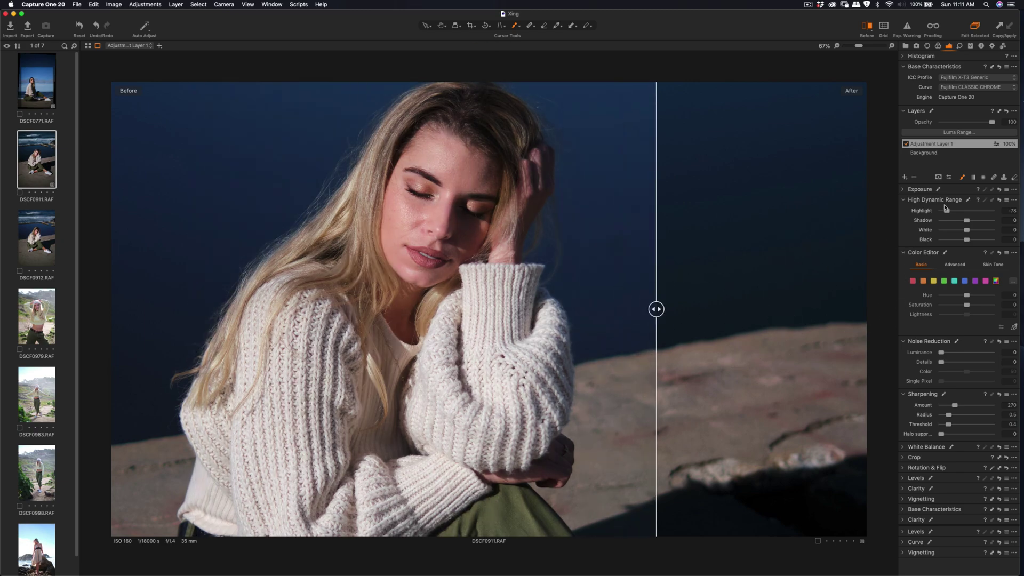
pyautogui.click(691, 277)
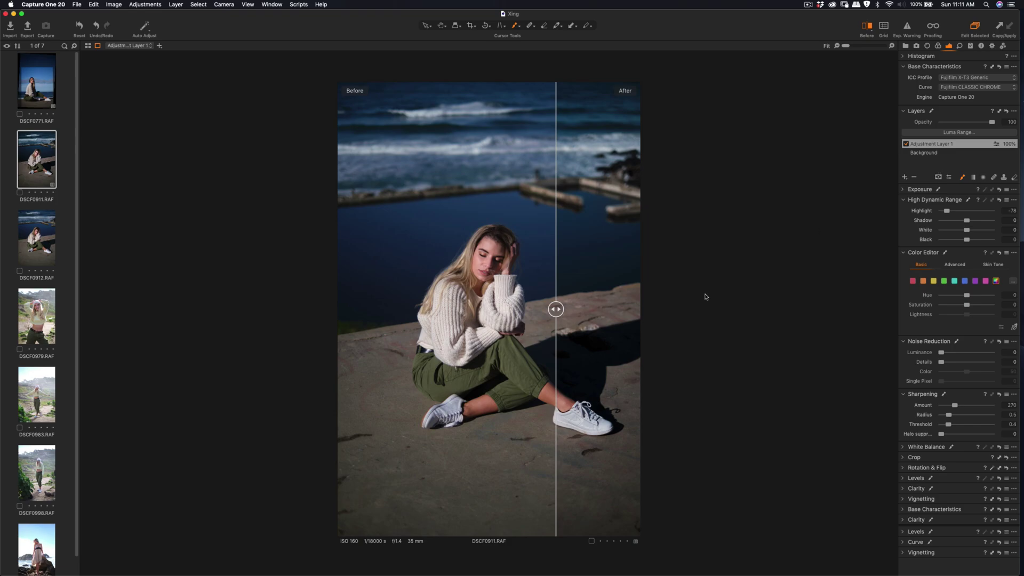
pyautogui.click(867, 28)
# - Change the film curve to Fujifilm ASTIA (SOFT), and set the Background layer's blue hue to -13.3 and blue saturation to -37
pyautogui.click(964, 89)
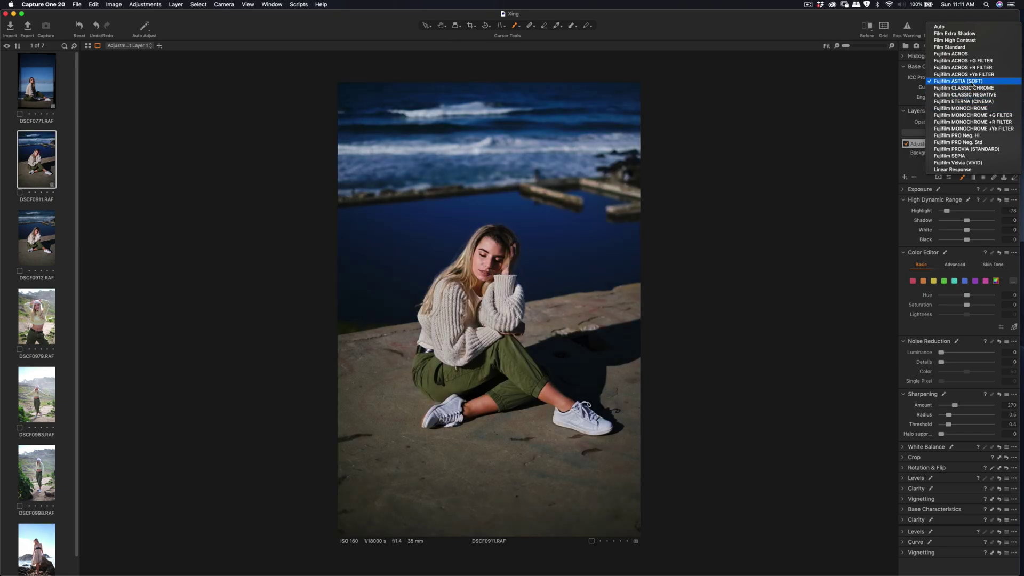
pyautogui.click(973, 82)
pyautogui.click(966, 281)
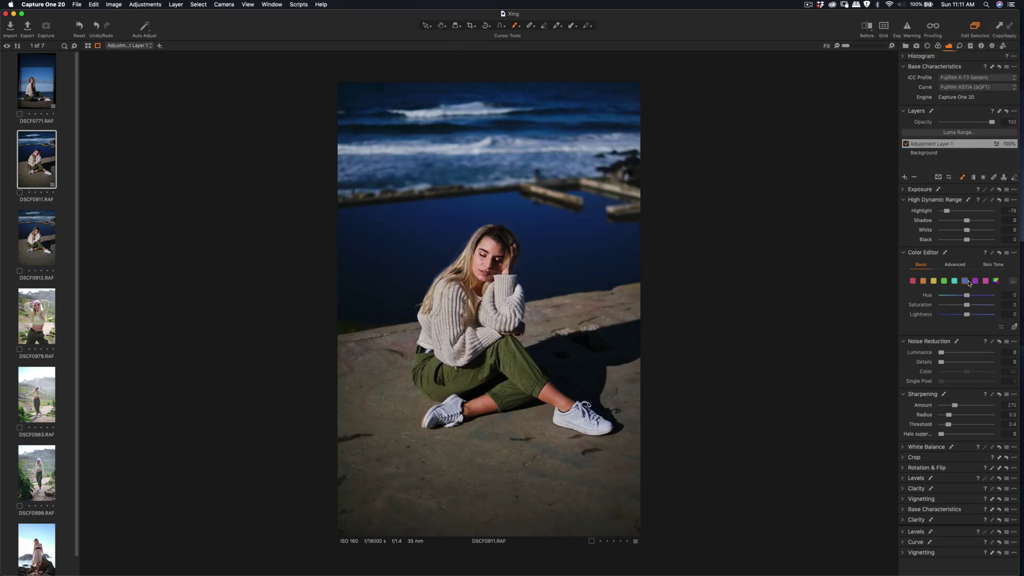
pyautogui.click(935, 153)
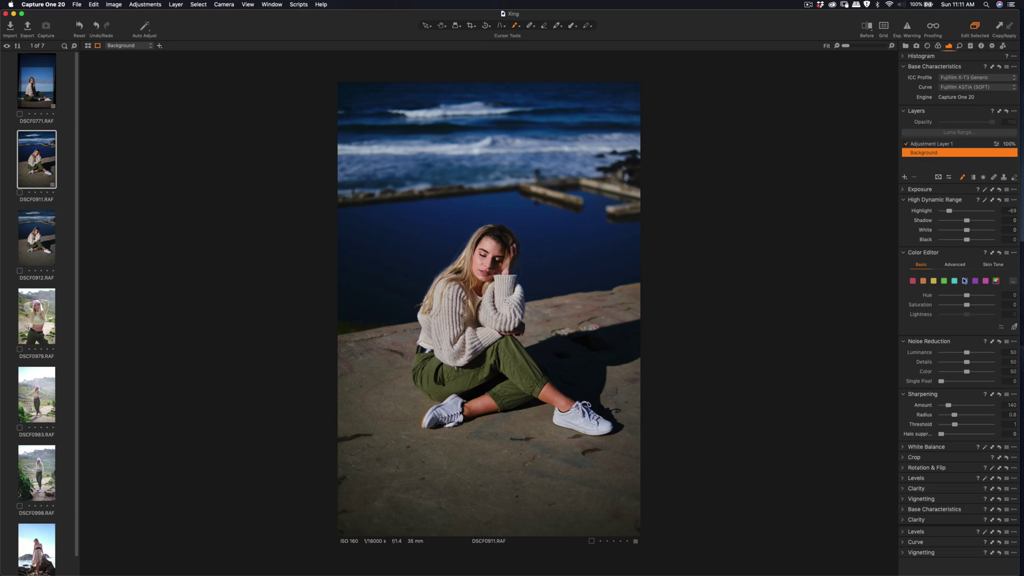
pyautogui.moveTo(967, 304)
pyautogui.mouseDown()
pyautogui.moveTo(947, 309)
pyautogui.moveTo(957, 308)
pyautogui.mouseUp()
pyautogui.moveTo(970, 300); pyautogui.dragTo(950, 299)
# - Crop the photo around the seated woman to about 13.06 by 16.32 in, trimming mostly the upper sea and lower ground
pyautogui.click(470, 27)
pyautogui.moveTo(632, 93); pyautogui.dragTo(636, 160)
pyautogui.moveTo(561, 241); pyautogui.dragTo(567, 211)
pyautogui.moveTo(638, 503); pyautogui.dragTo(627, 489)
pyautogui.moveTo(548, 450); pyautogui.dragTo(564, 461)
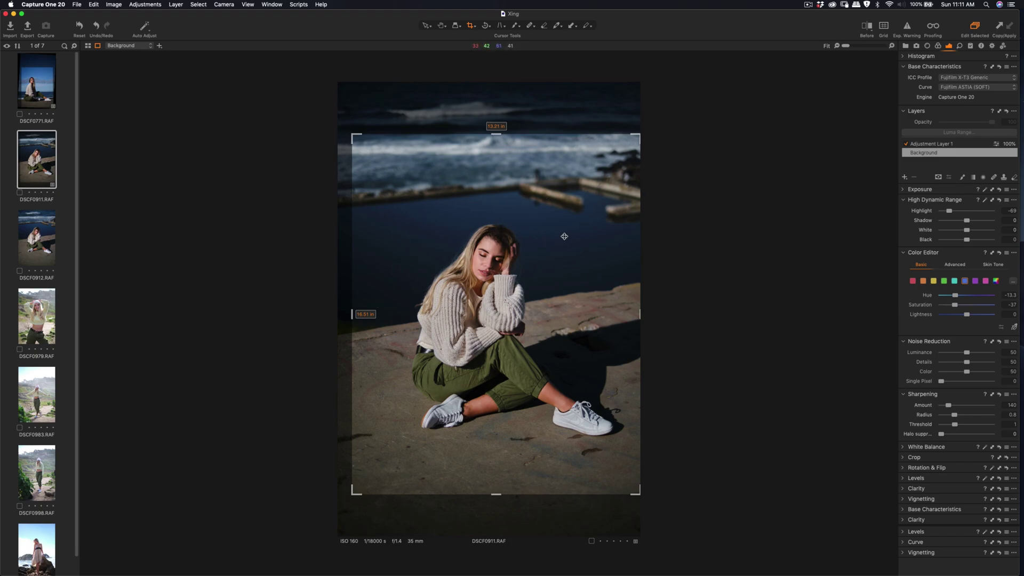
pyautogui.moveTo(589, 198); pyautogui.dragTo(573, 210)
pyautogui.moveTo(552, 262); pyautogui.dragTo(534, 271)
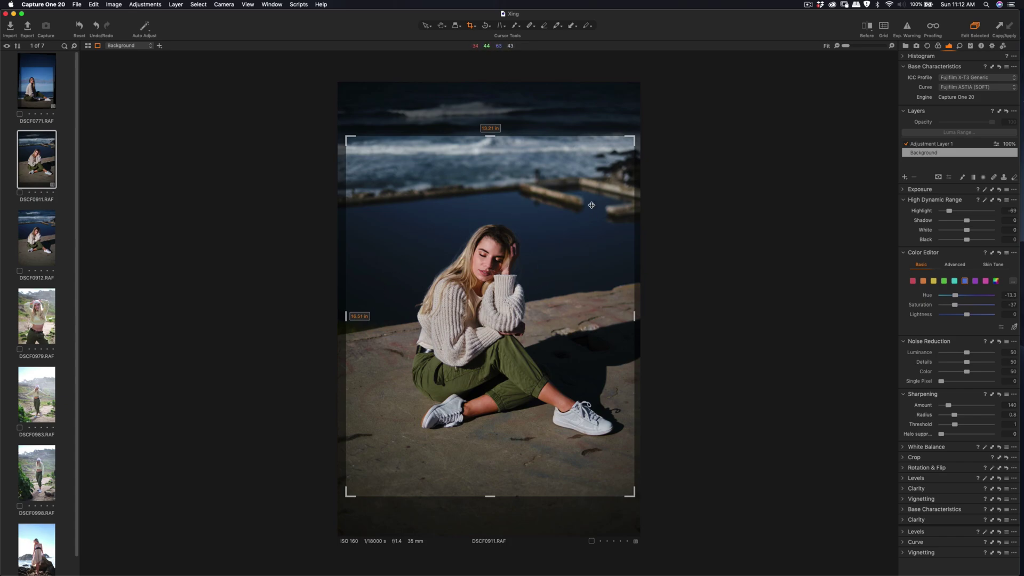
pyautogui.moveTo(634, 138); pyautogui.dragTo(632, 140)
pyautogui.moveTo(589, 191); pyautogui.dragTo(574, 222)
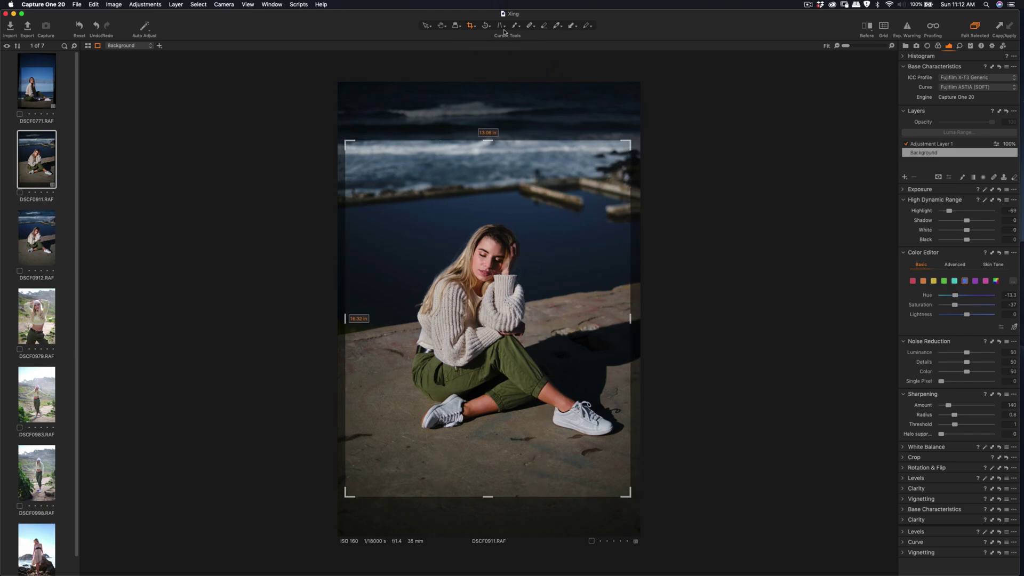
pyautogui.click(439, 27)
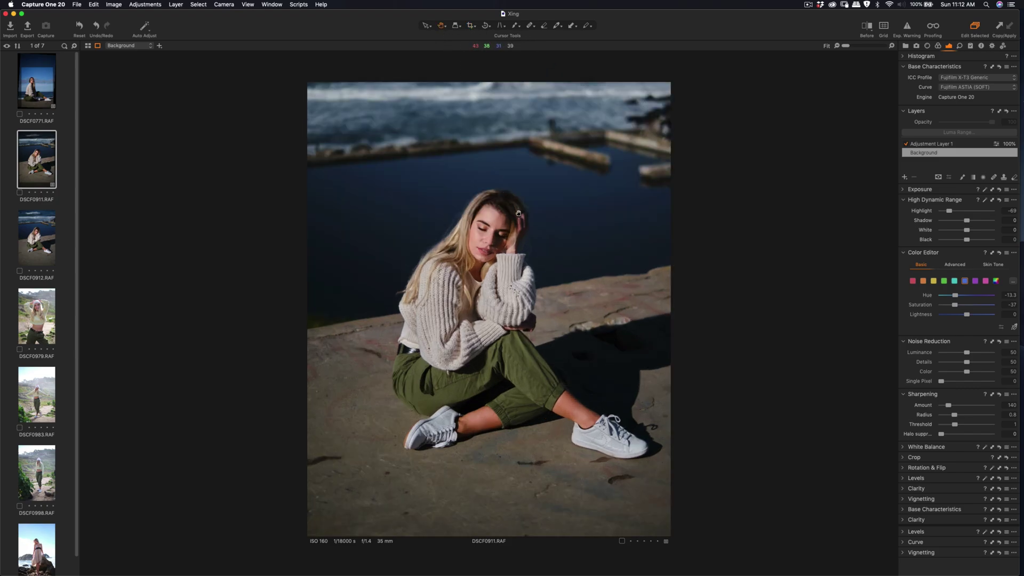
# - Check the cropped portrait up close, and copy the adjustments of DSCF0911 onto DSCF0912
pyautogui.scroll(3, 493, 238)
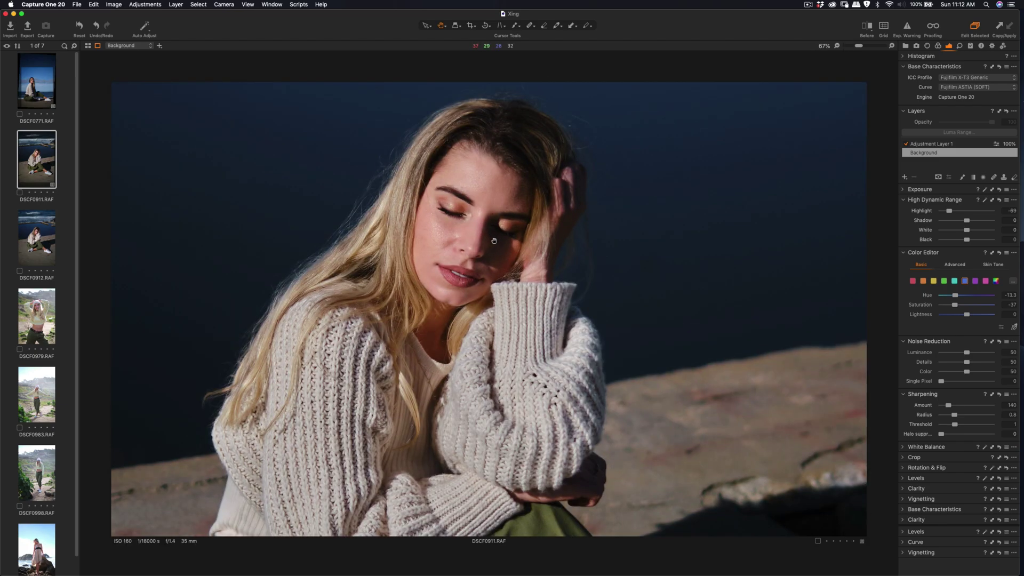
pyautogui.scroll(-3, 494, 241)
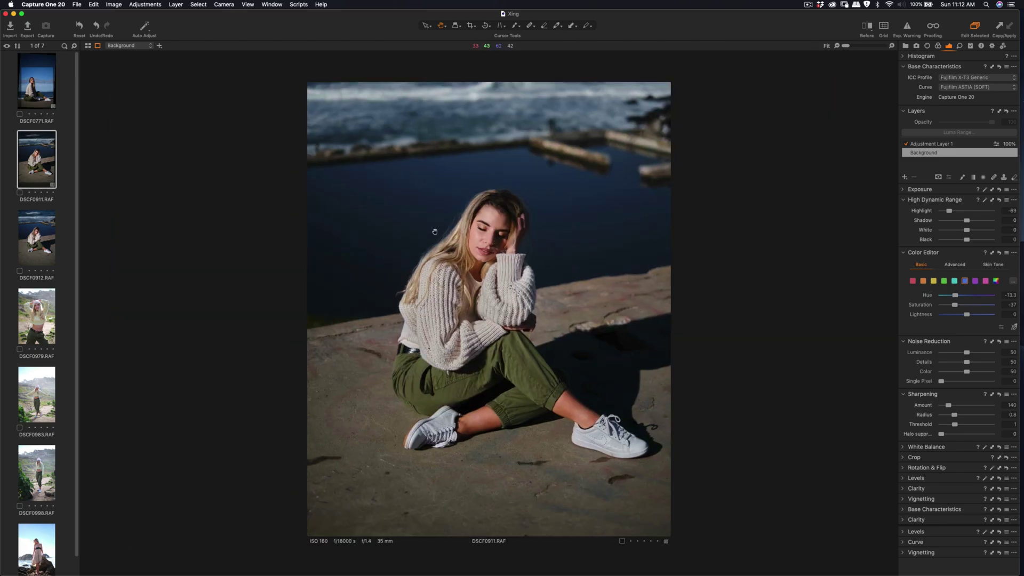
pyautogui.click(41, 247)
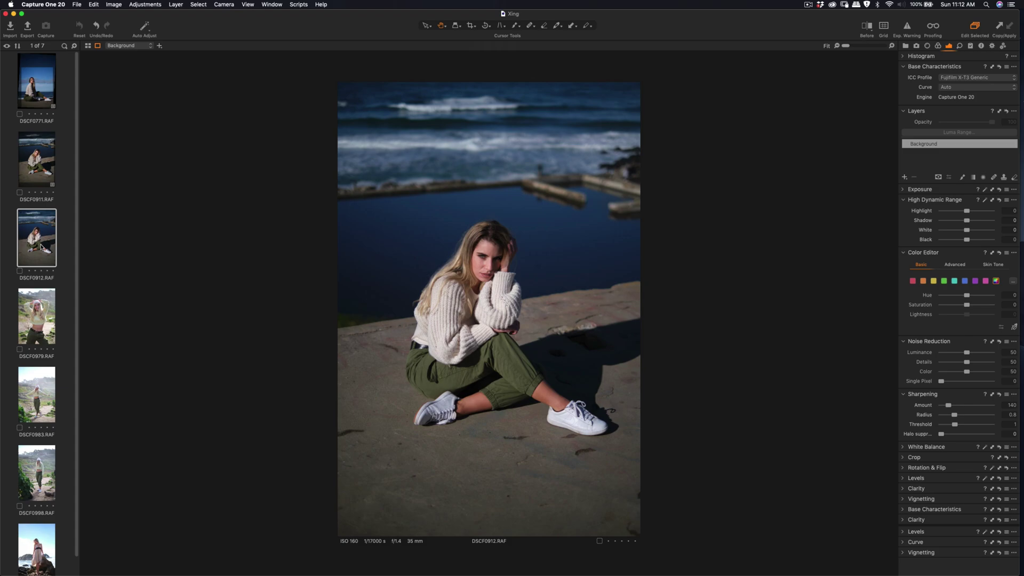
pyautogui.click(27, 181)
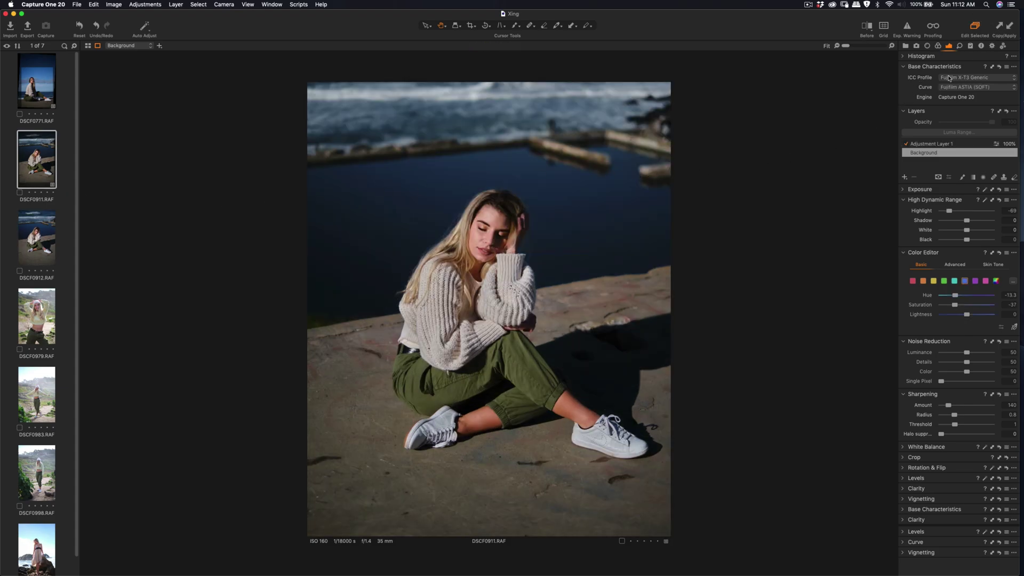
pyautogui.click(29, 250)
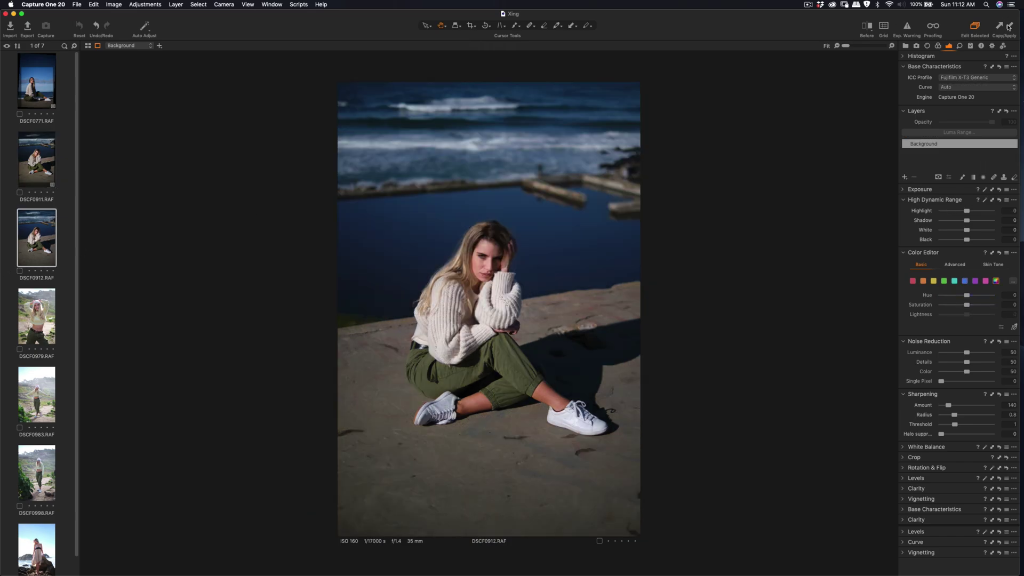
pyautogui.click(1009, 26)
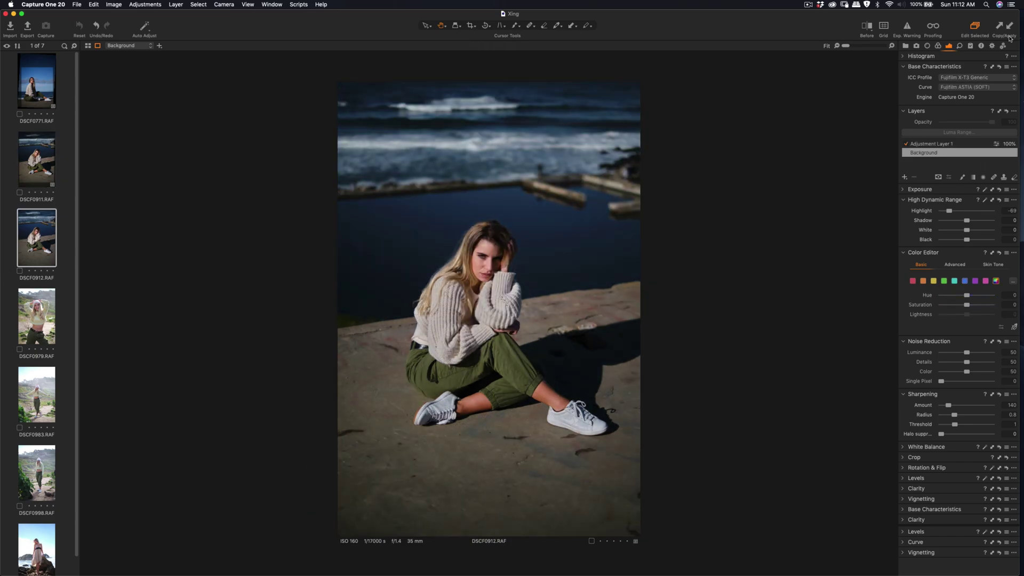
# - Turn off Adjustment Layer 1 on DSCF0912 and brush a new adjustment layer over the woman
pyautogui.click(910, 145)
pyautogui.click(905, 144)
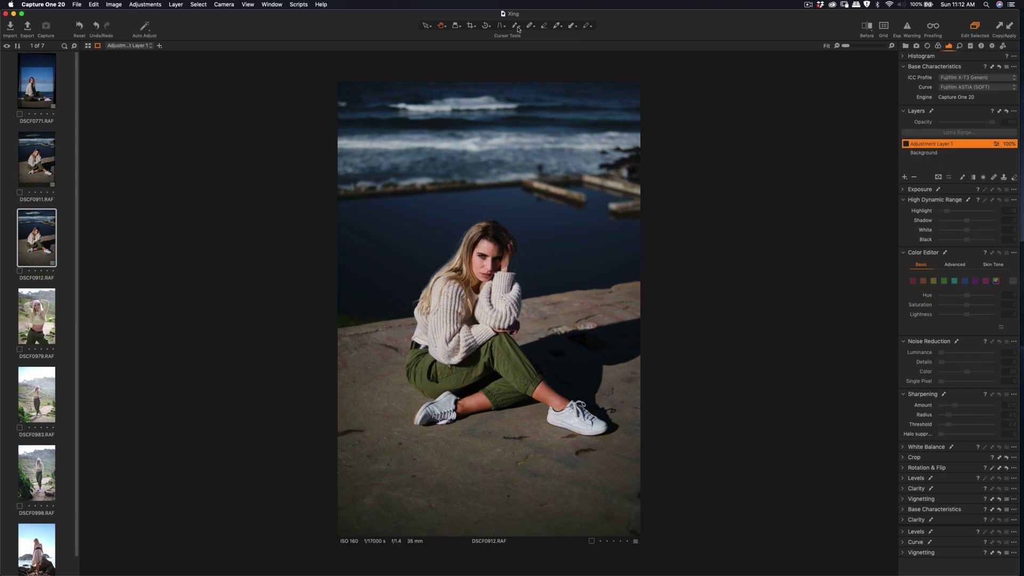
pyautogui.click(480, 277)
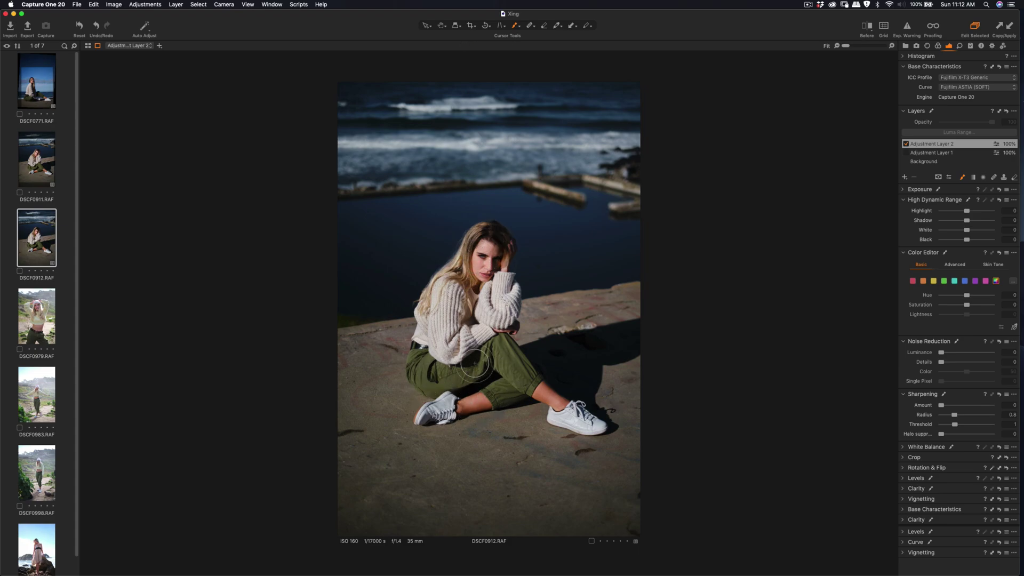
pyautogui.moveTo(525, 385)
pyautogui.mouseDown()
pyautogui.moveTo(500, 339)
pyautogui.moveTo(491, 279)
pyautogui.moveTo(473, 307)
pyautogui.moveTo(506, 270)
pyautogui.moveTo(500, 329)
pyautogui.moveTo(453, 347)
pyautogui.moveTo(457, 292)
pyautogui.moveTo(431, 296)
pyautogui.moveTo(420, 342)
pyautogui.moveTo(473, 261)
pyautogui.moveTo(441, 284)
pyautogui.moveTo(490, 233)
pyautogui.moveTo(505, 249)
pyautogui.moveTo(484, 237)
pyautogui.moveTo(473, 265)
pyautogui.moveTo(479, 286)
pyautogui.moveTo(550, 392)
pyautogui.moveTo(595, 420)
pyautogui.moveTo(557, 404)
pyautogui.moveTo(590, 432)
pyautogui.moveTo(591, 421)
pyautogui.moveTo(505, 385)
pyautogui.moveTo(427, 419)
pyautogui.mouseUp()
# - Set the new layer's highlight to -65, and sharpen it with amount 370, radius 0.7 and threshold 0.4
pyautogui.moveTo(967, 211); pyautogui.dragTo(949, 212)
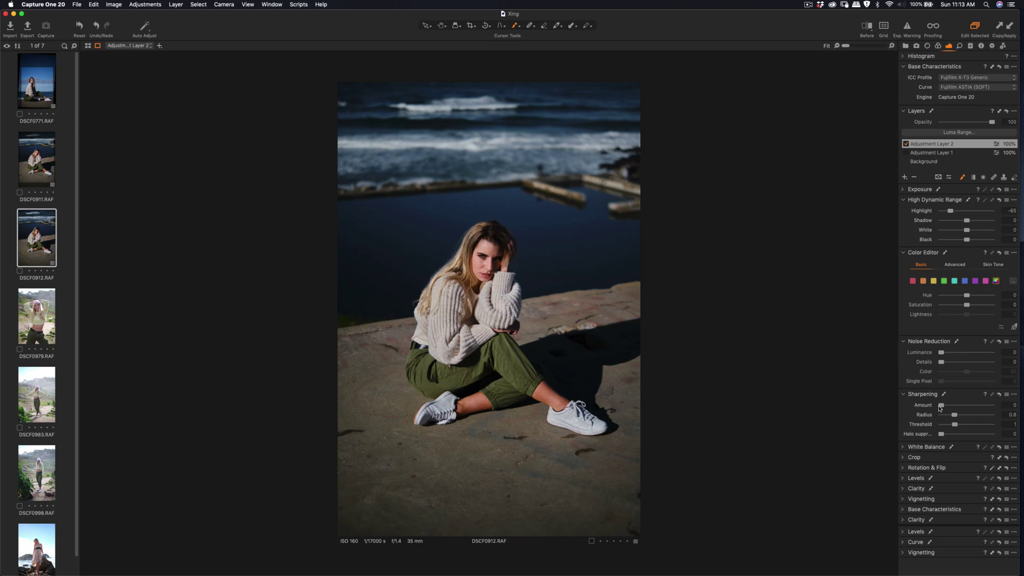
pyautogui.moveTo(950, 410); pyautogui.dragTo(962, 411)
pyautogui.scroll(3, 504, 263)
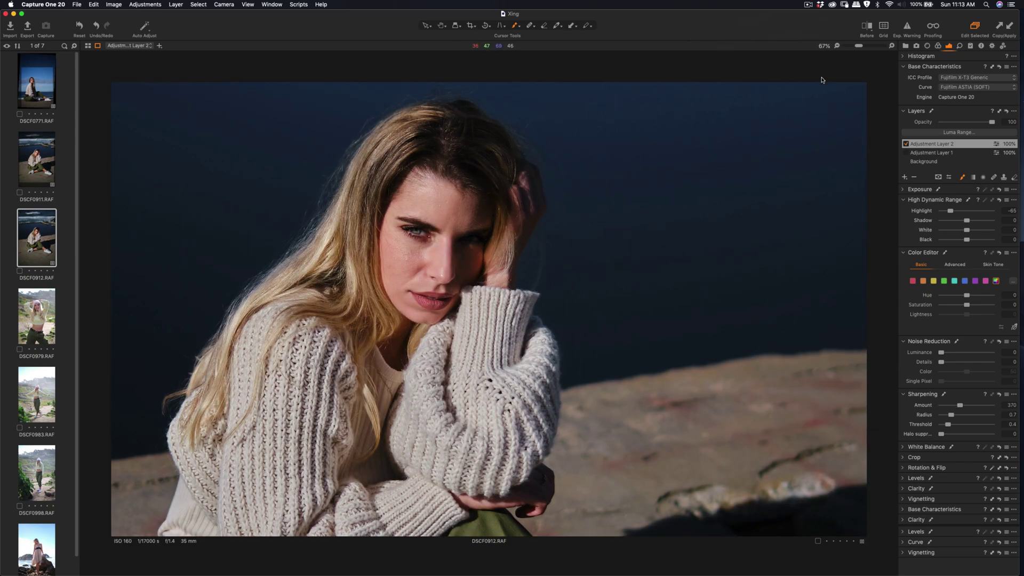
pyautogui.scroll(2, 419, 249)
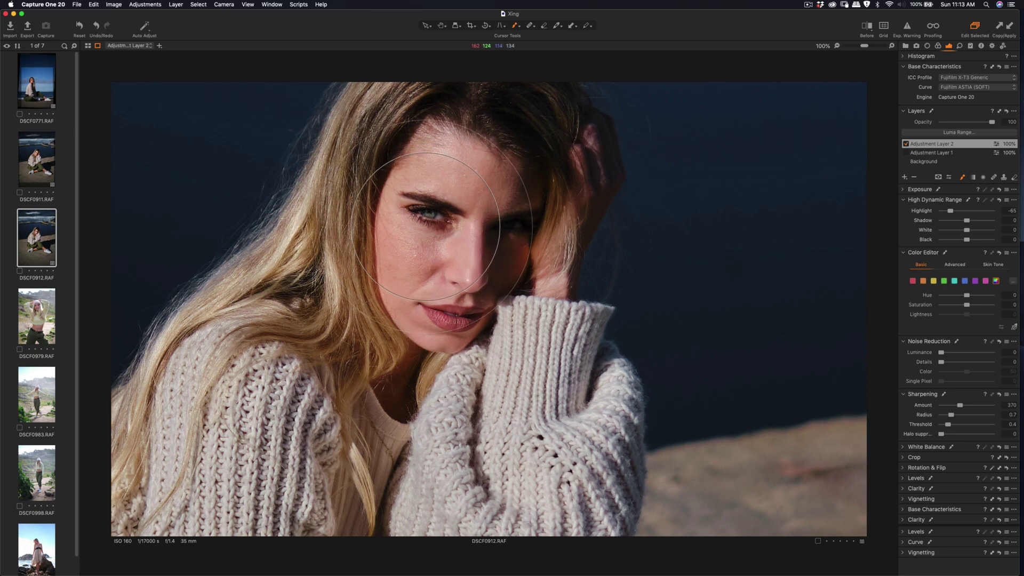
# - Compare DSCF0912 before and after in split view, first on the face and sweater, and again on the whole image
pyautogui.click(867, 28)
pyautogui.moveTo(483, 308); pyautogui.dragTo(329, 369)
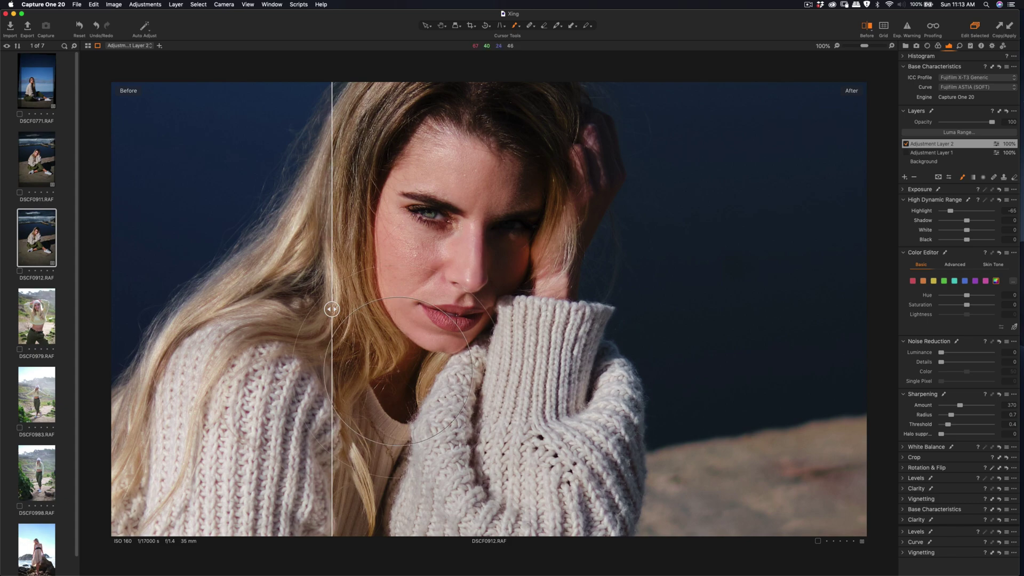
pyautogui.press('super+0')
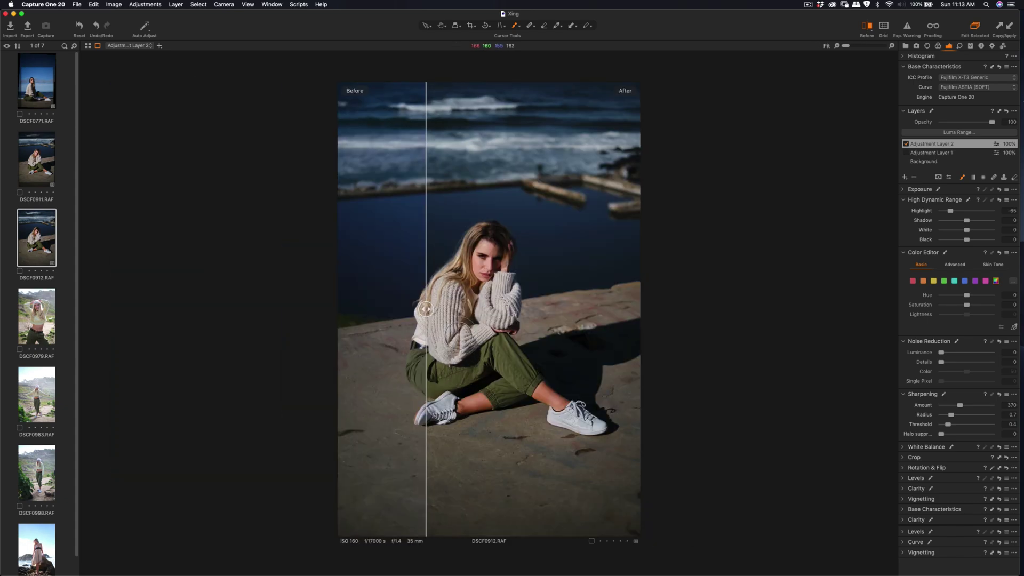
pyautogui.moveTo(426, 322); pyautogui.dragTo(382, 336)
pyautogui.click(870, 25)
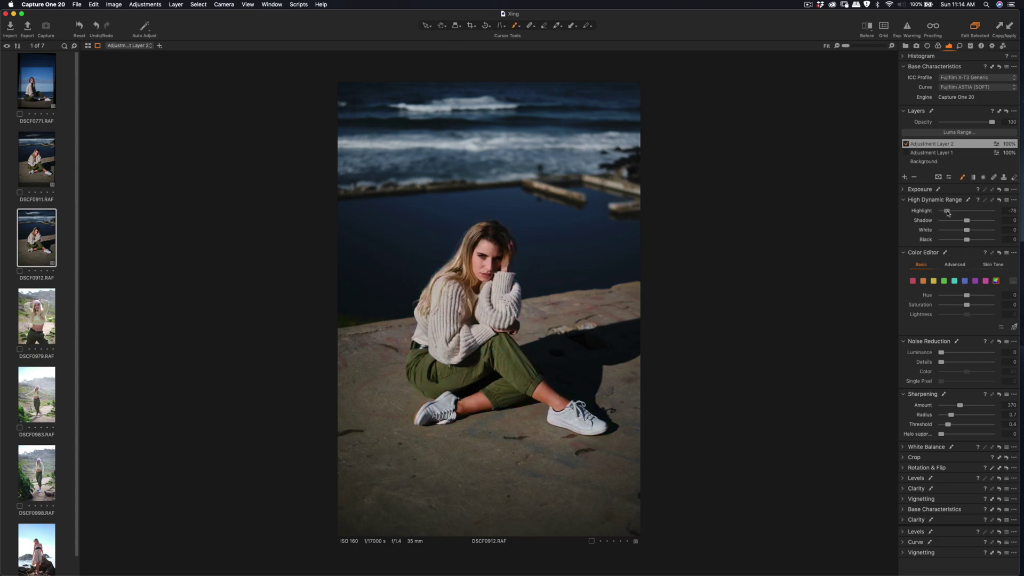
# - Set the Background layer's highlight to -77 and its contrast to 14
pyautogui.click(936, 163)
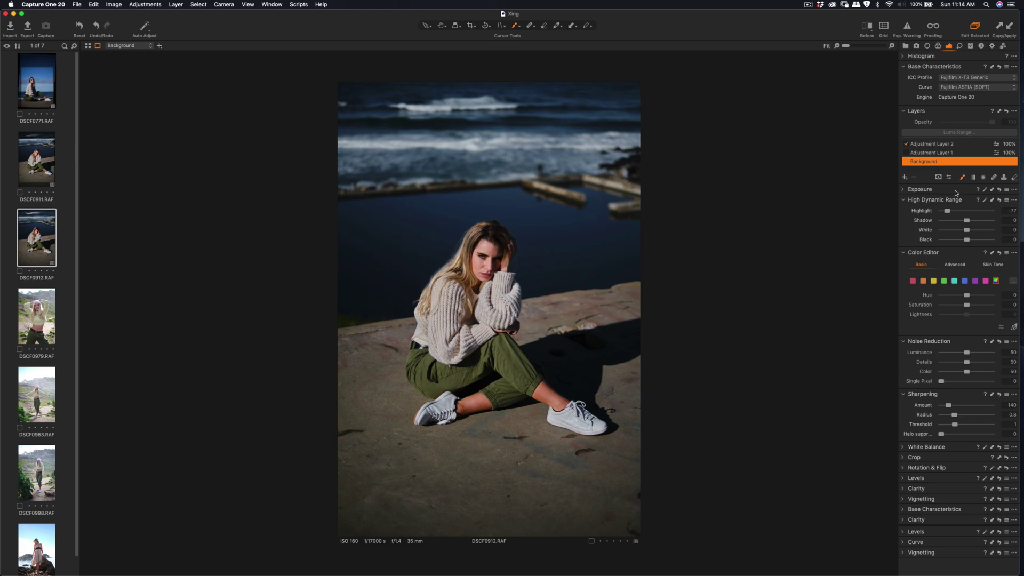
pyautogui.click(917, 190)
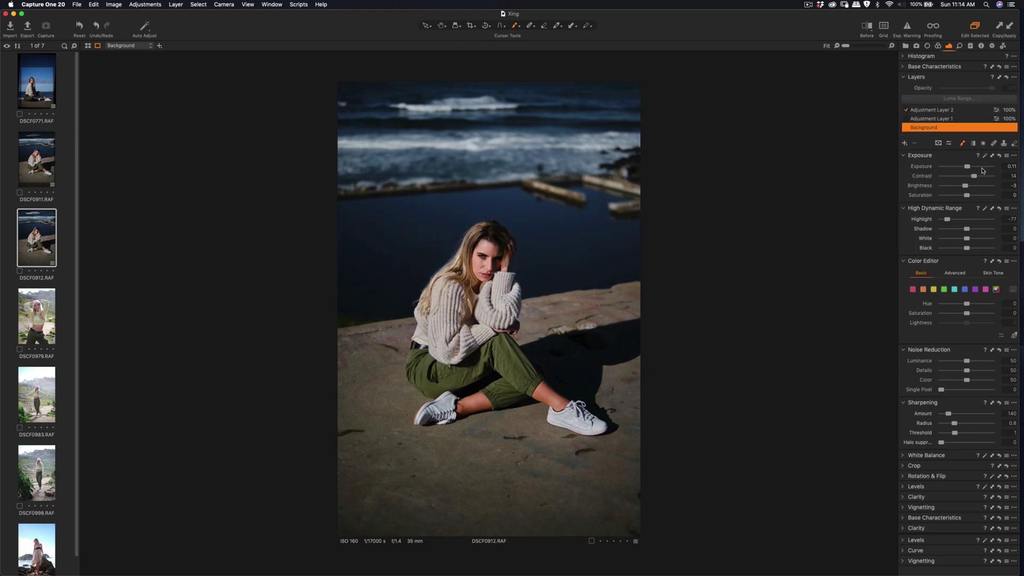
# - Brush a new adjustment layer over the whole woman in DSCF0979 and increase the layer's sharpening amount
pyautogui.click(42, 310)
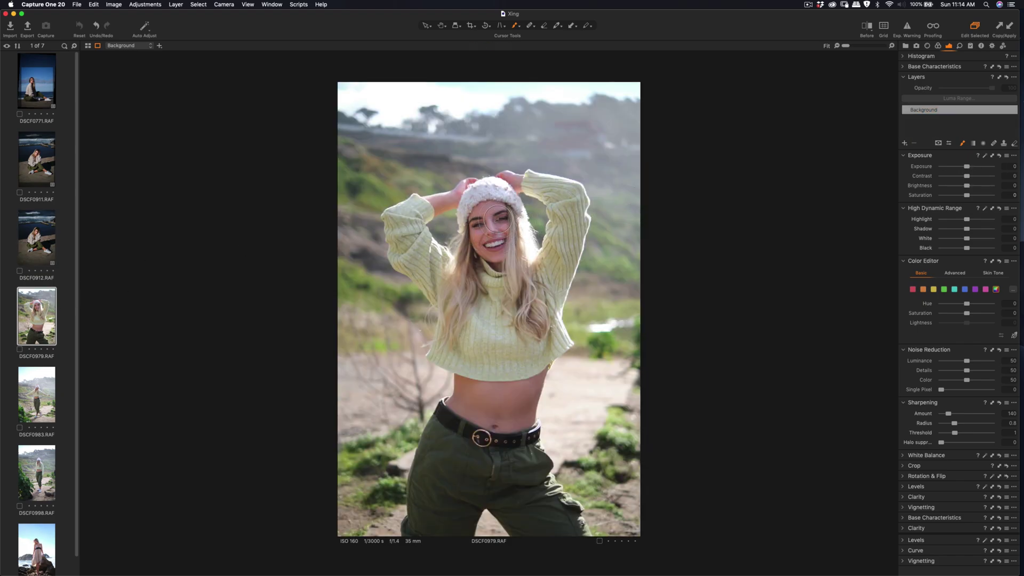
pyautogui.rightClick(488, 255)
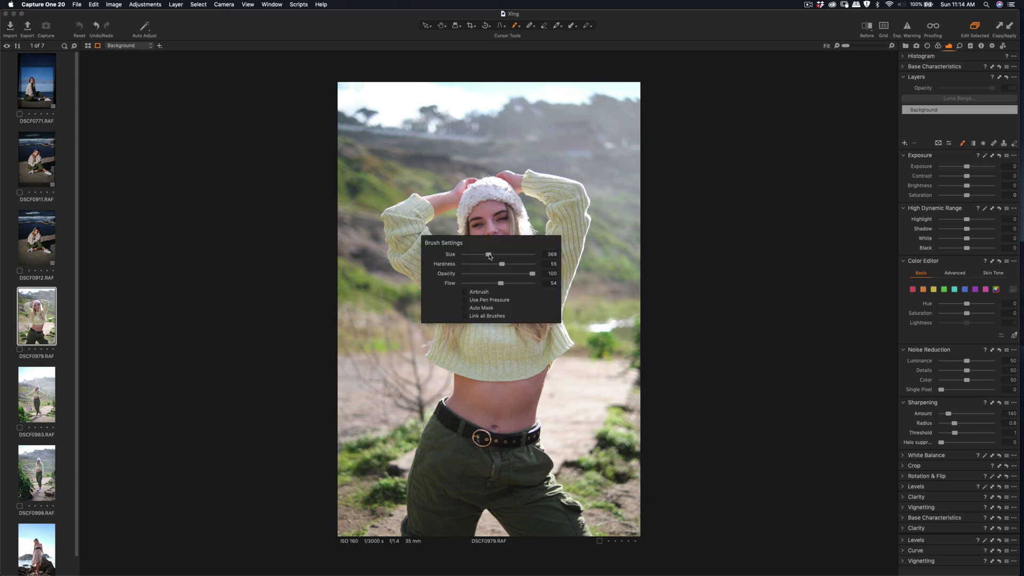
pyautogui.click(486, 229)
pyautogui.moveTo(486, 229)
pyautogui.mouseDown()
pyautogui.moveTo(487, 197)
pyautogui.moveTo(499, 203)
pyautogui.moveTo(493, 256)
pyautogui.moveTo(486, 238)
pyautogui.moveTo(446, 344)
pyautogui.moveTo(506, 251)
pyautogui.moveTo(519, 288)
pyautogui.moveTo(495, 219)
pyautogui.moveTo(508, 277)
pyautogui.moveTo(516, 247)
pyautogui.moveTo(535, 307)
pyautogui.moveTo(550, 325)
pyautogui.moveTo(531, 289)
pyautogui.moveTo(556, 332)
pyautogui.moveTo(543, 280)
pyautogui.moveTo(494, 199)
pyautogui.moveTo(449, 196)
pyautogui.moveTo(395, 219)
pyautogui.moveTo(406, 254)
pyautogui.moveTo(439, 287)
pyautogui.moveTo(412, 239)
pyautogui.moveTo(449, 280)
pyautogui.moveTo(425, 223)
pyautogui.moveTo(509, 191)
pyautogui.moveTo(568, 193)
pyautogui.moveTo(569, 243)
pyautogui.moveTo(548, 237)
pyautogui.moveTo(543, 293)
pyautogui.moveTo(551, 270)
pyautogui.moveTo(469, 317)
pyautogui.moveTo(477, 345)
pyautogui.moveTo(530, 340)
pyautogui.moveTo(552, 355)
pyautogui.moveTo(477, 373)
pyautogui.moveTo(434, 357)
pyautogui.moveTo(475, 362)
pyautogui.moveTo(532, 338)
pyautogui.moveTo(526, 276)
pyautogui.moveTo(483, 245)
pyautogui.moveTo(501, 389)
pyautogui.moveTo(497, 261)
pyautogui.moveTo(449, 439)
pyautogui.moveTo(518, 346)
pyautogui.moveTo(541, 507)
pyautogui.moveTo(560, 488)
pyautogui.moveTo(453, 468)
pyautogui.moveTo(415, 508)
pyautogui.moveTo(469, 499)
pyautogui.moveTo(519, 465)
pyautogui.mouseUp()
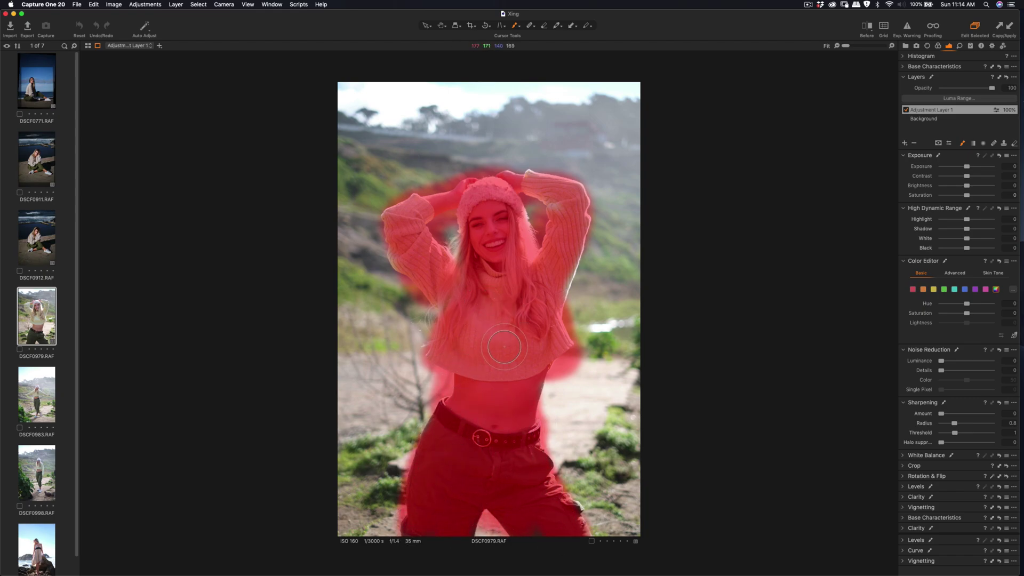
pyautogui.press('m')
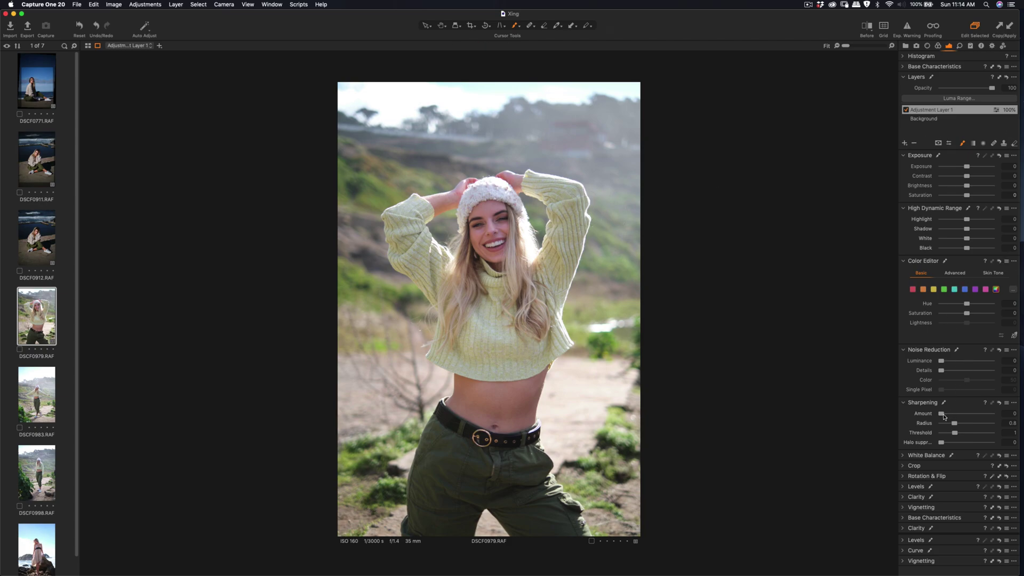
pyautogui.moveTo(943, 416)
pyautogui.mouseDown()
pyautogui.moveTo(961, 415)
pyautogui.moveTo(950, 435)
pyautogui.moveTo(962, 417)
pyautogui.mouseUp()
# - On the Background layer, set contrast to 6, brightness to -4 and shadow to 16, and slightly lower the highlight
pyautogui.click(931, 119)
pyautogui.moveTo(970, 178); pyautogui.dragTo(967, 190)
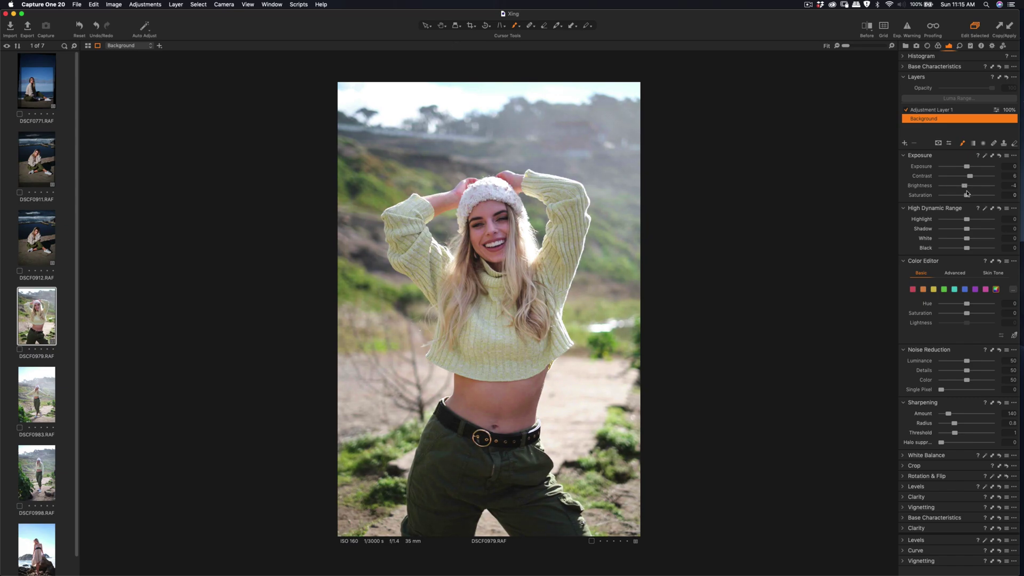
pyautogui.moveTo(969, 233); pyautogui.dragTo(965, 220)
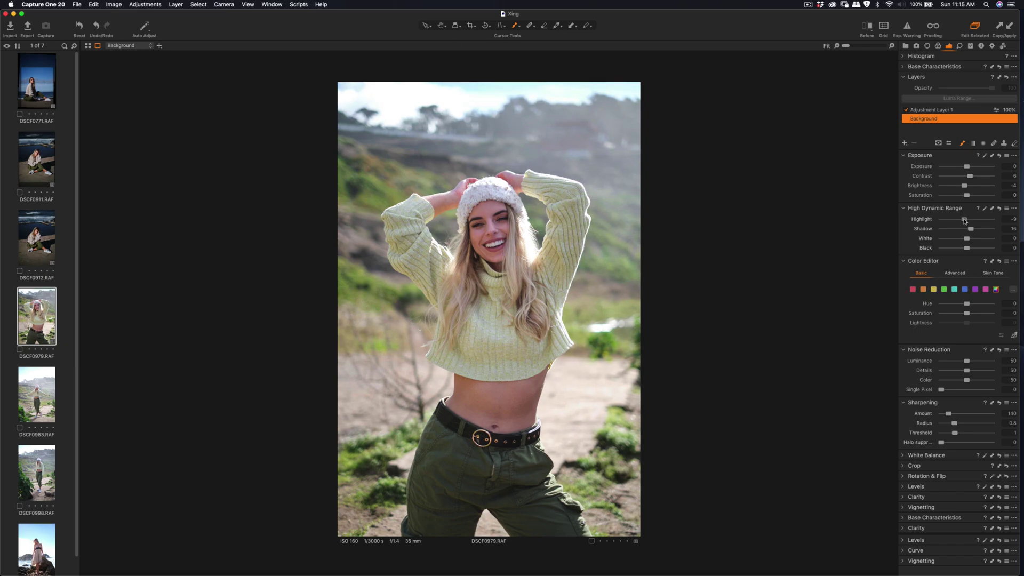
pyautogui.scroll(3, 516, 234)
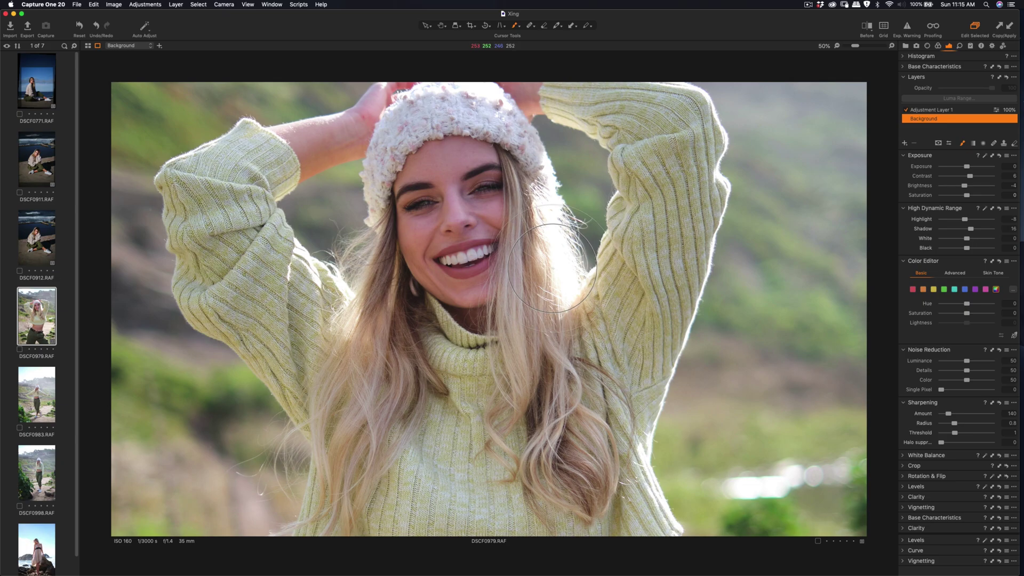
# - Compare DSCF0979 before and after in split view, zoomed in on the hair and sweater
pyautogui.scroll(-3, 537, 270)
pyautogui.scroll(4, 537, 270)
pyautogui.scroll(-4, 537, 269)
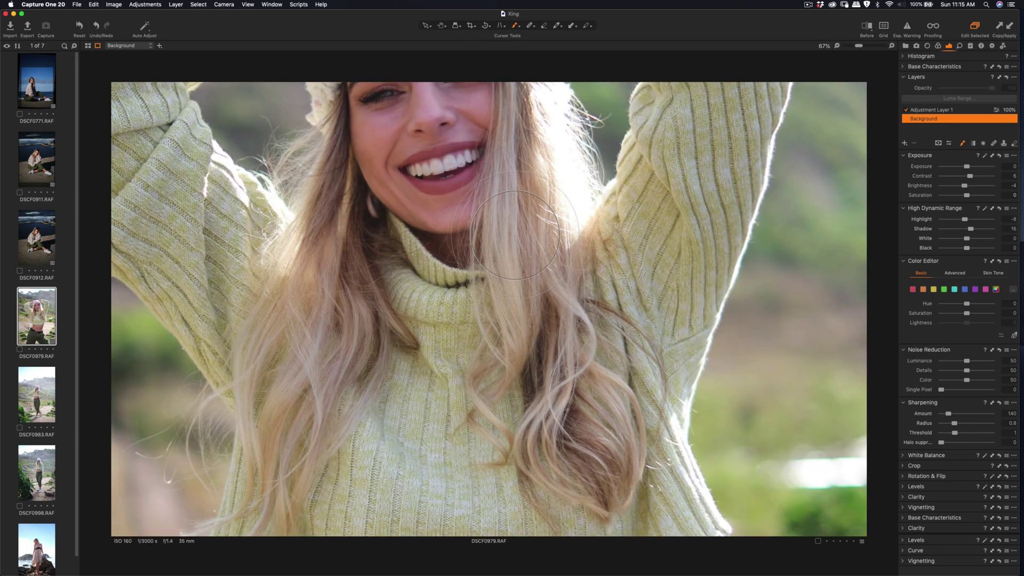
pyautogui.click(867, 27)
pyautogui.moveTo(490, 319); pyautogui.dragTo(309, 297)
pyautogui.click(869, 28)
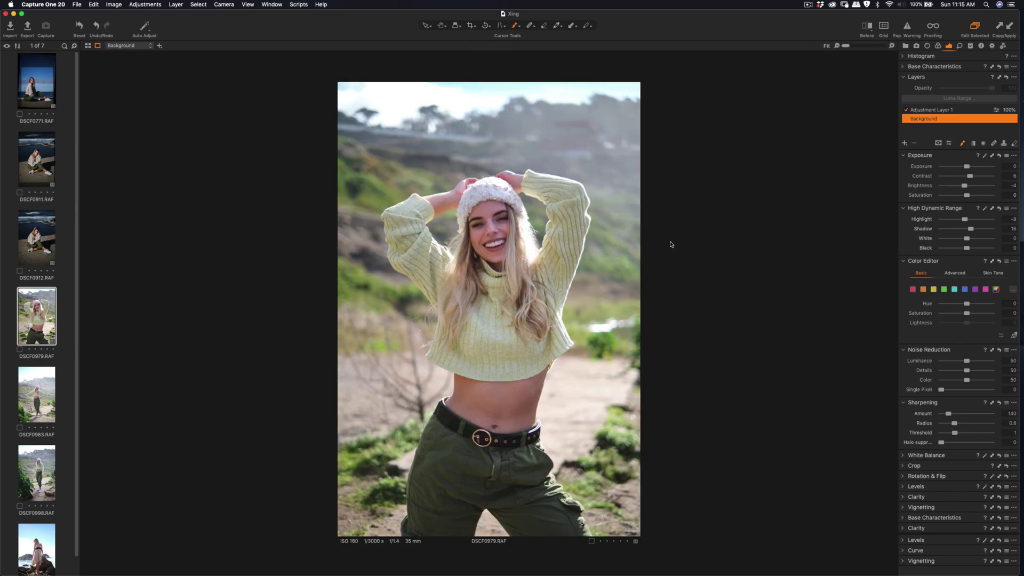
# - Apply the adjustments copied from DSCF0979 to DSCF0983
pyautogui.click(36, 398)
pyautogui.click(30, 336)
pyautogui.click(35, 397)
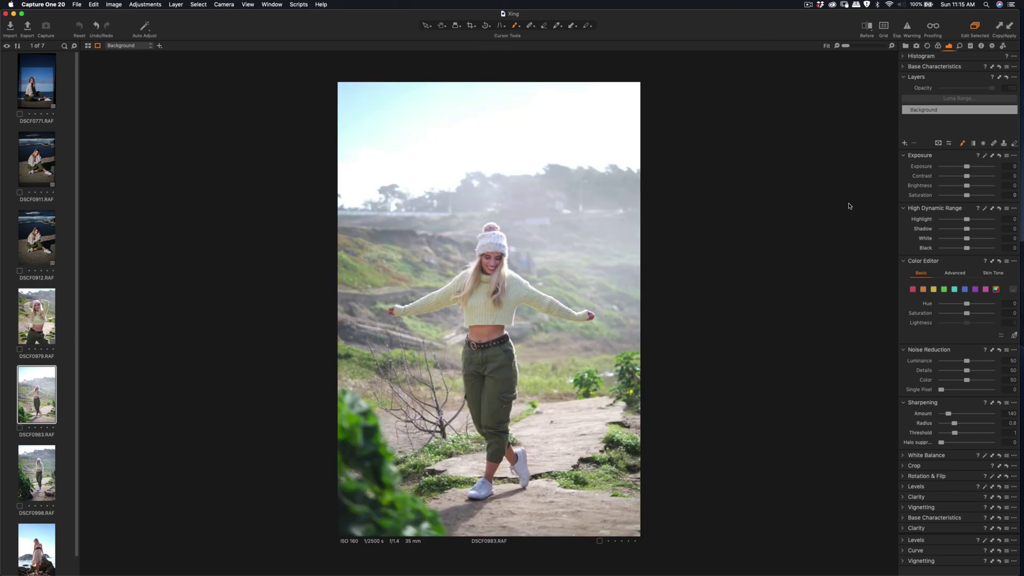
pyautogui.click(1011, 26)
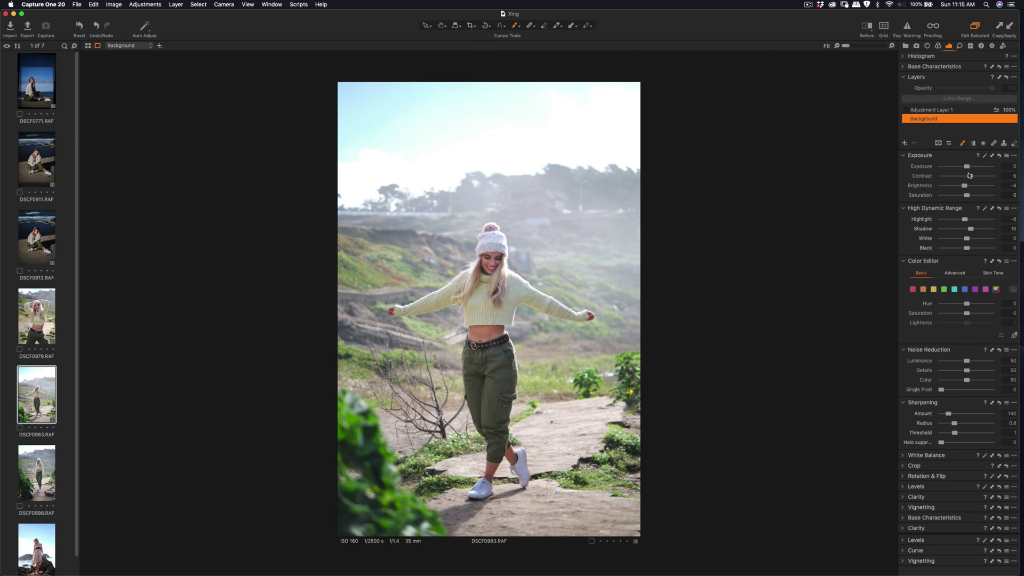
# - Brush a new adjustment layer over the woman in DSCF0983 and set its sharpening amount to 411, radius to 0.5 and threshold to 0.2
pyautogui.click(477, 261)
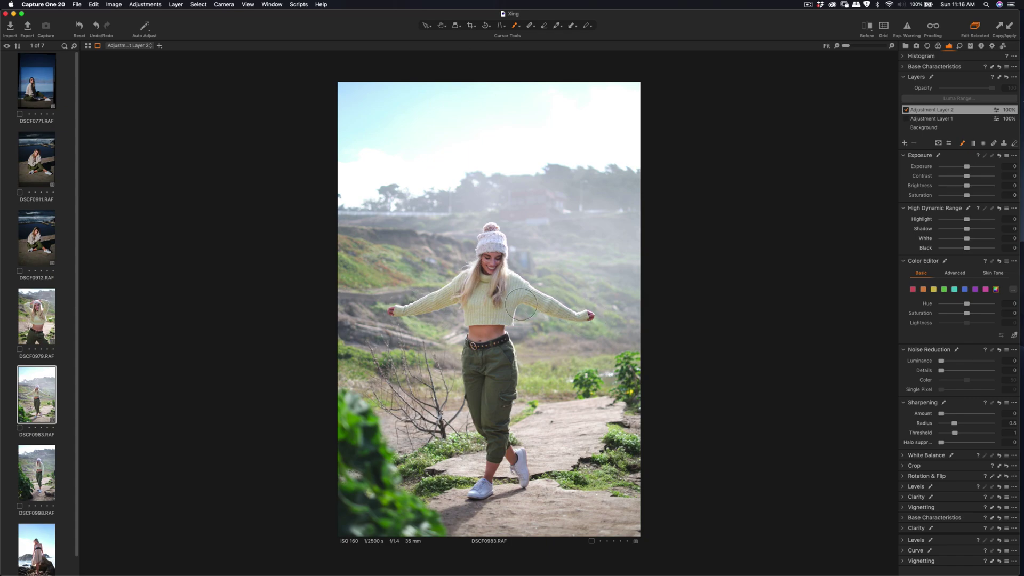
pyautogui.moveTo(486, 357)
pyautogui.mouseDown()
pyautogui.moveTo(486, 329)
pyautogui.moveTo(503, 441)
pyautogui.moveTo(491, 360)
pyautogui.moveTo(478, 374)
pyautogui.moveTo(489, 450)
pyautogui.moveTo(481, 487)
pyautogui.moveTo(497, 442)
pyautogui.moveTo(526, 476)
pyautogui.moveTo(504, 452)
pyautogui.moveTo(488, 399)
pyautogui.moveTo(489, 250)
pyautogui.moveTo(445, 289)
pyautogui.moveTo(492, 244)
pyautogui.moveTo(499, 277)
pyautogui.moveTo(528, 297)
pyautogui.mouseUp()
pyautogui.moveTo(942, 414)
pyautogui.mouseDown()
pyautogui.moveTo(961, 414)
pyautogui.moveTo(946, 433)
pyautogui.moveTo(964, 416)
pyautogui.mouseUp()
# - Compare DSCF0983 before and after in split view, zoomed in on the woman's upper body
pyautogui.scroll(2, 560, 247)
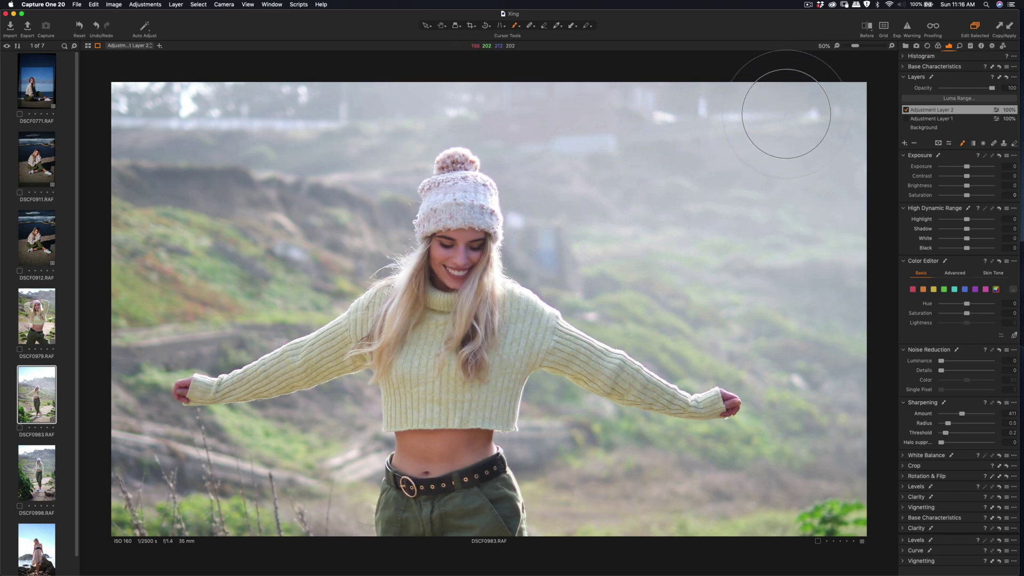
pyautogui.click(868, 29)
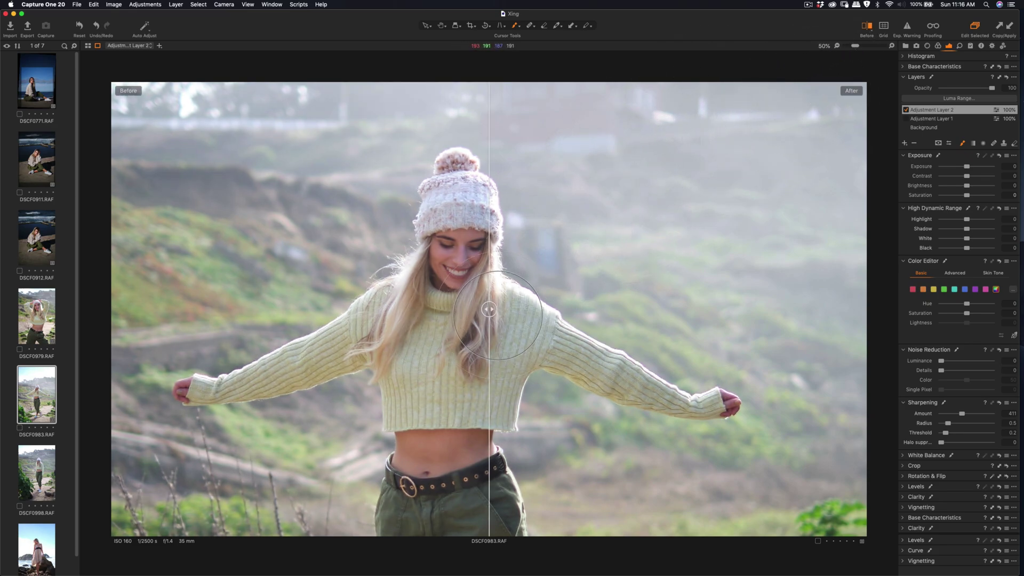
pyautogui.moveTo(489, 314); pyautogui.dragTo(340, 319)
pyautogui.click(867, 26)
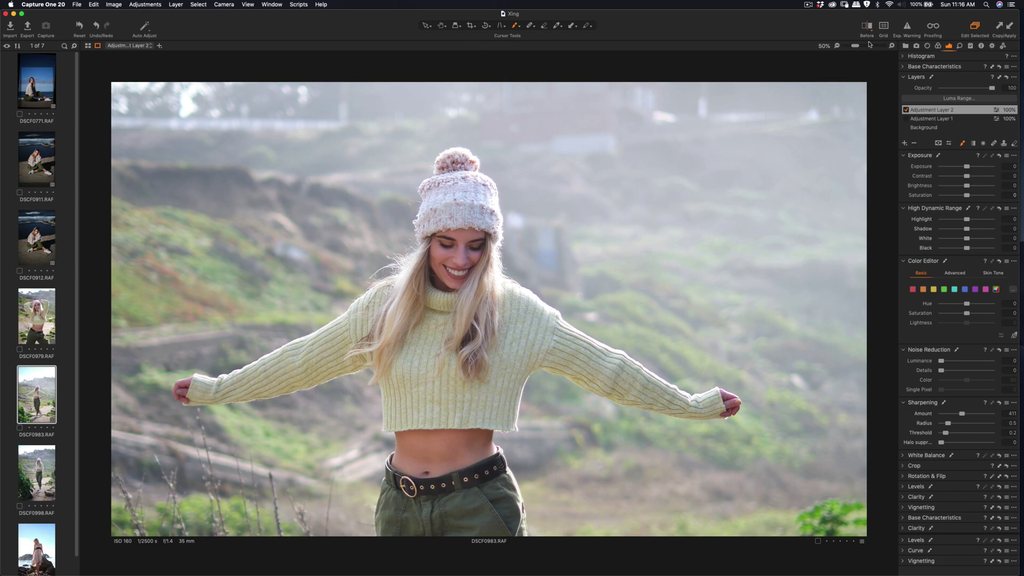
pyautogui.press('super+0')
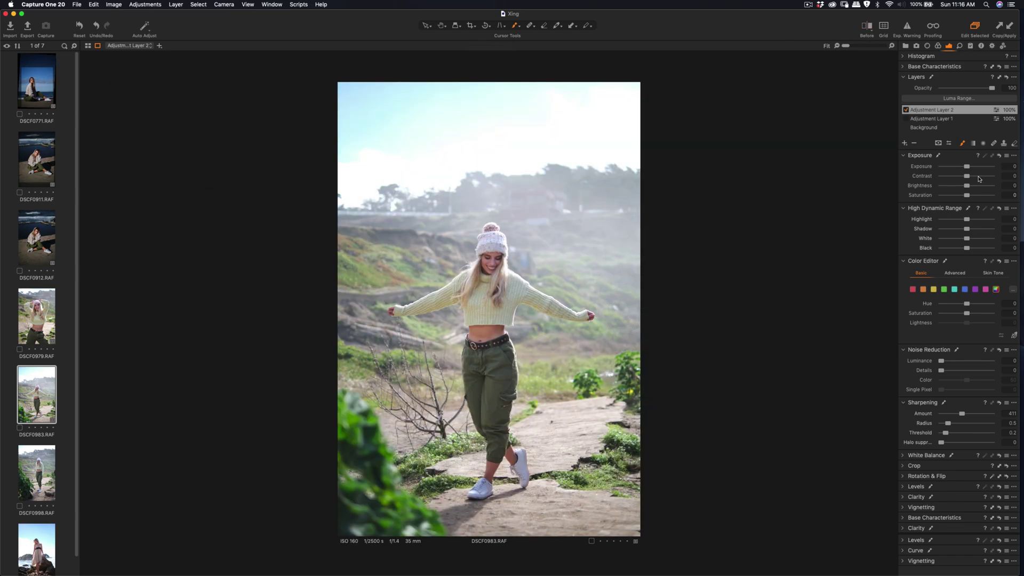
# - On DSCF0983's Background layer, set contrast to 17, brightness to -5, exposure to 0.09 and highlight to -32
pyautogui.click(932, 128)
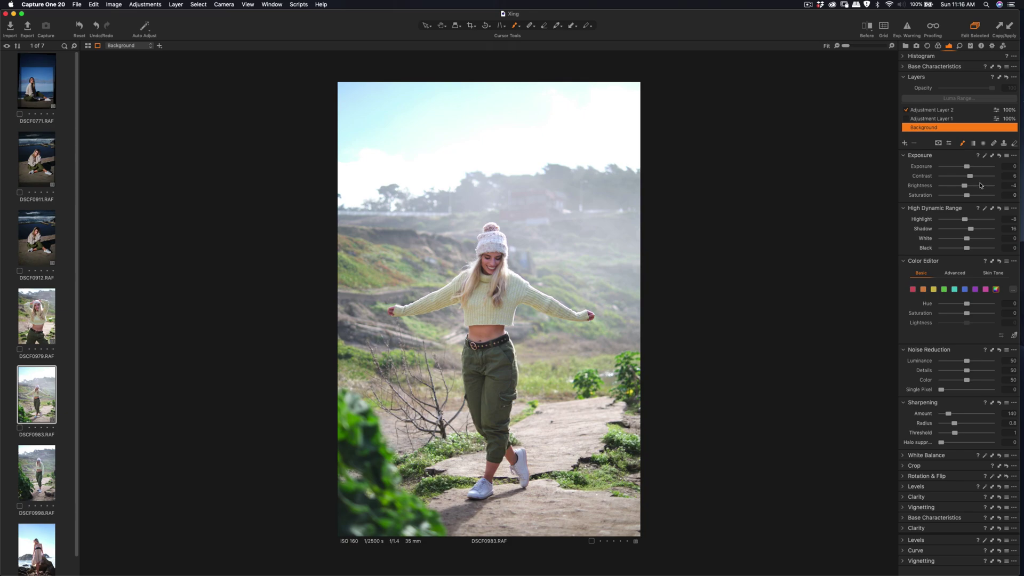
pyautogui.moveTo(972, 179); pyautogui.dragTo(975, 181)
pyautogui.moveTo(968, 168); pyautogui.dragTo(969, 171)
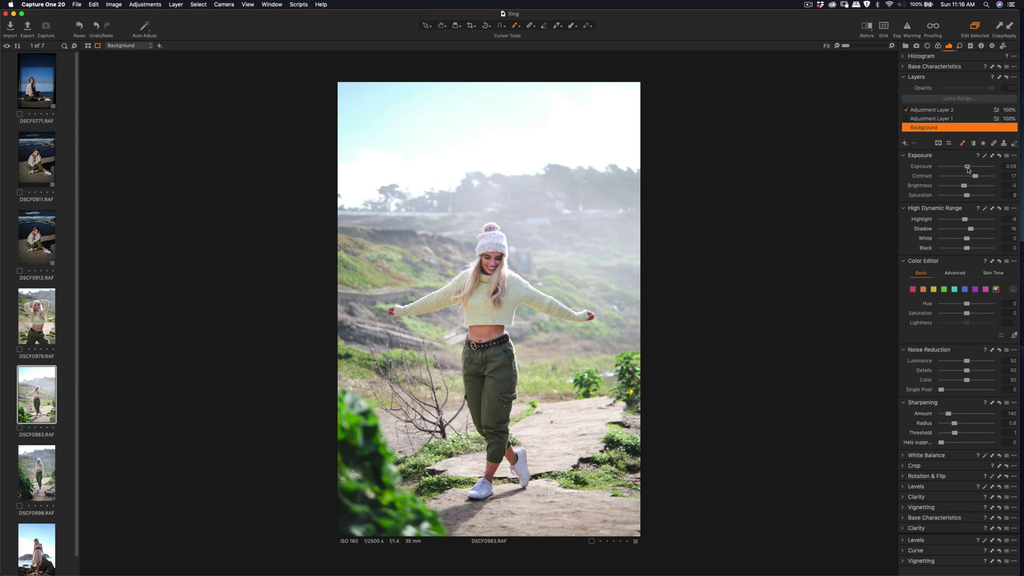
pyautogui.moveTo(967, 223); pyautogui.dragTo(962, 223)
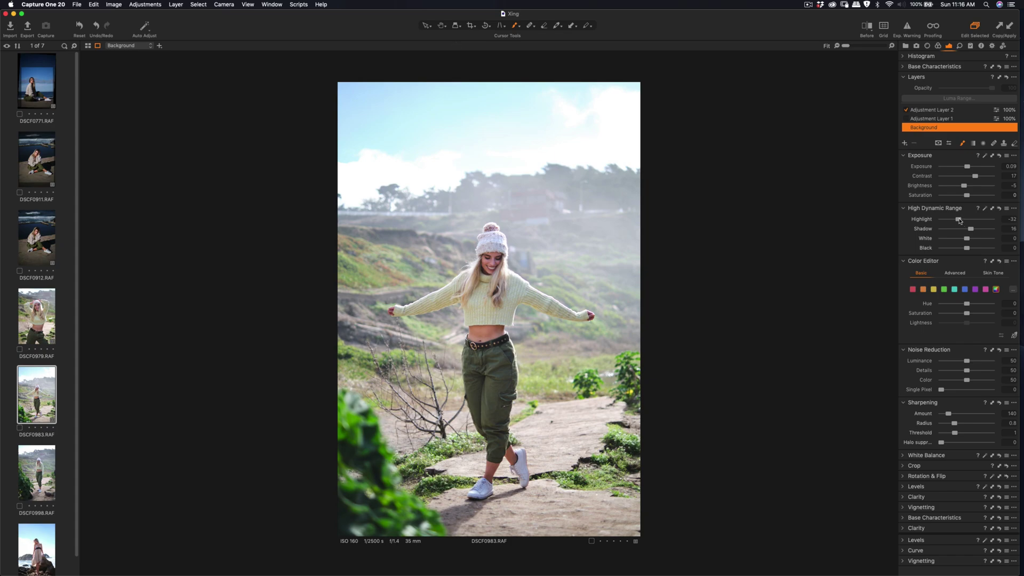
# - Crop DSCF0983 to about 12.96 × 16.20 in around the woman, removing most of the sky
pyautogui.click(471, 28)
pyautogui.moveTo(639, 83); pyautogui.dragTo(583, 237)
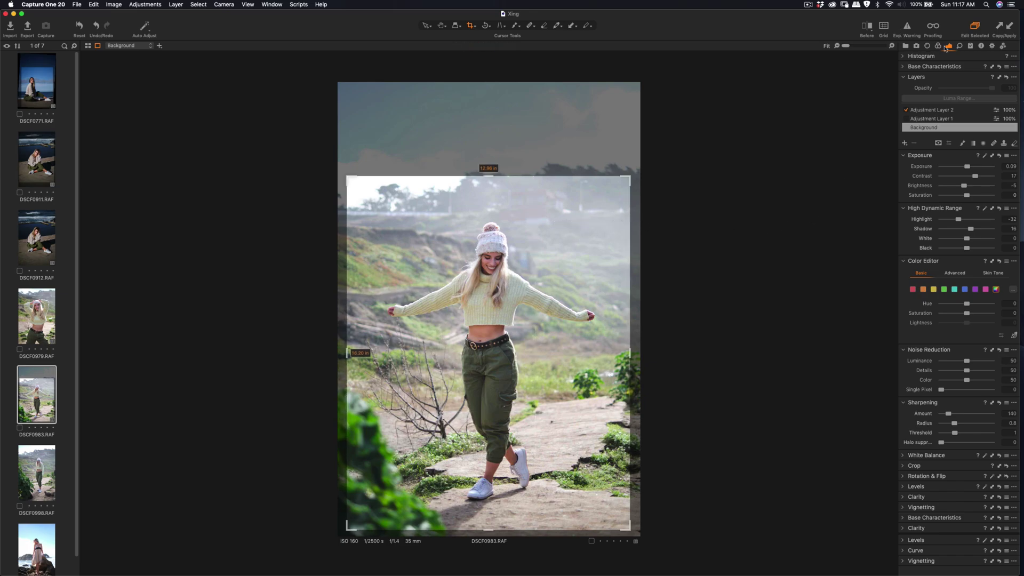
pyautogui.click(442, 28)
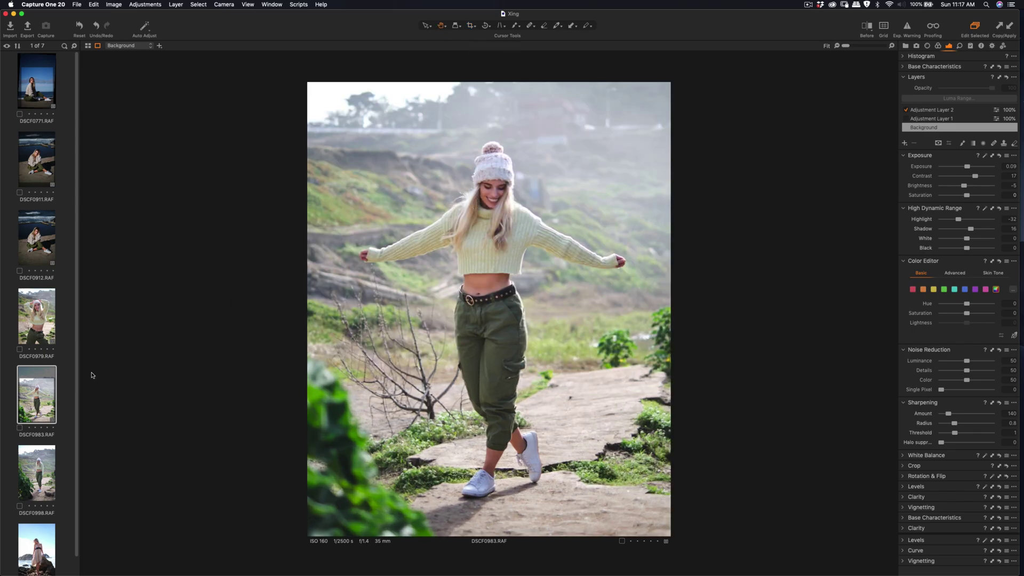
# - Apply the adjustments copied from DSCF0983 to DSCF0998
pyautogui.scroll(-1, 16, 437)
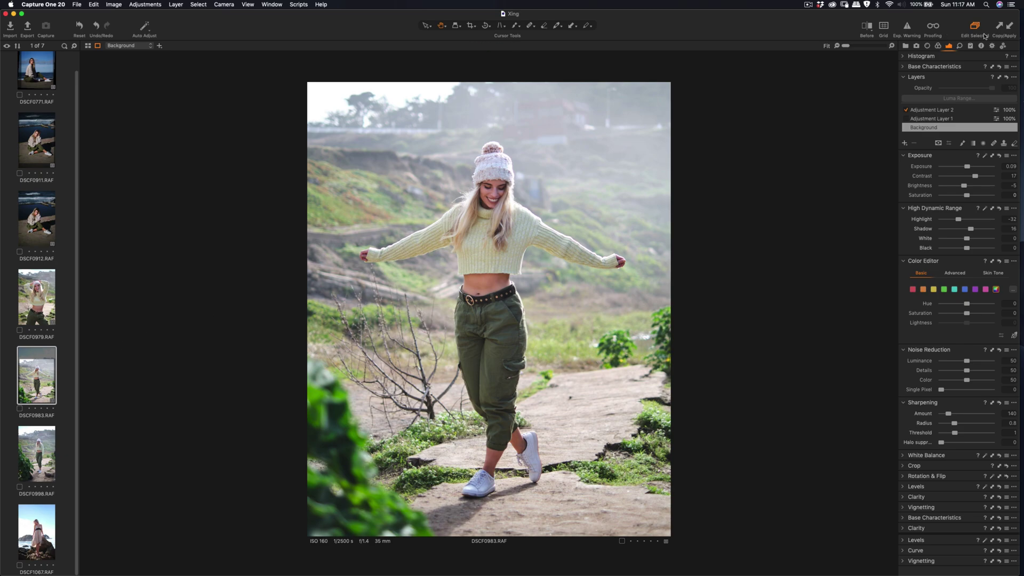
pyautogui.click(51, 442)
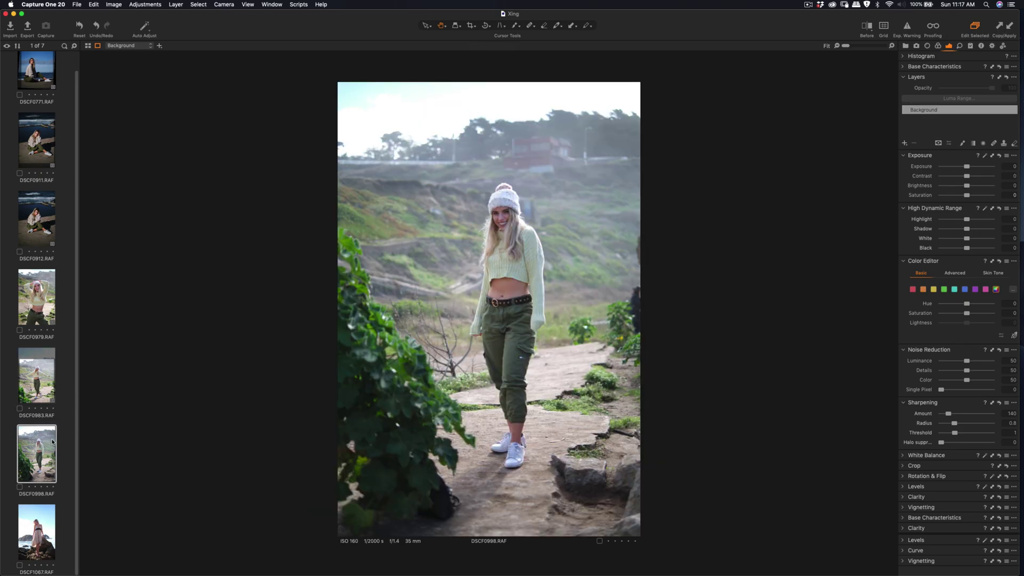
pyautogui.click(1008, 28)
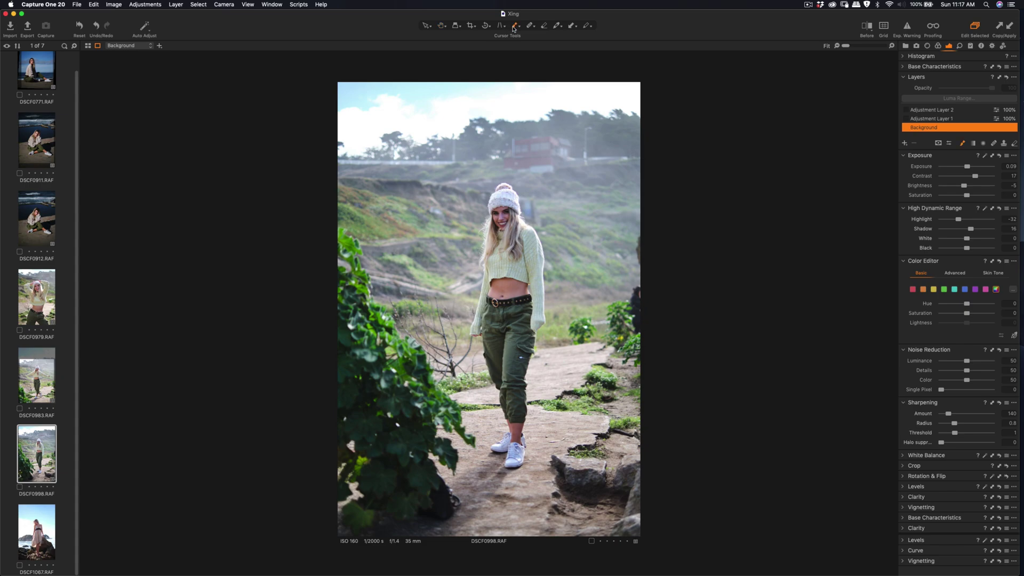
# - Brush a new adjustment layer over the woman in DSCF0998 and set its sharpening amount to 417, radius to 0.6 and threshold to 0.5
pyautogui.click(504, 210)
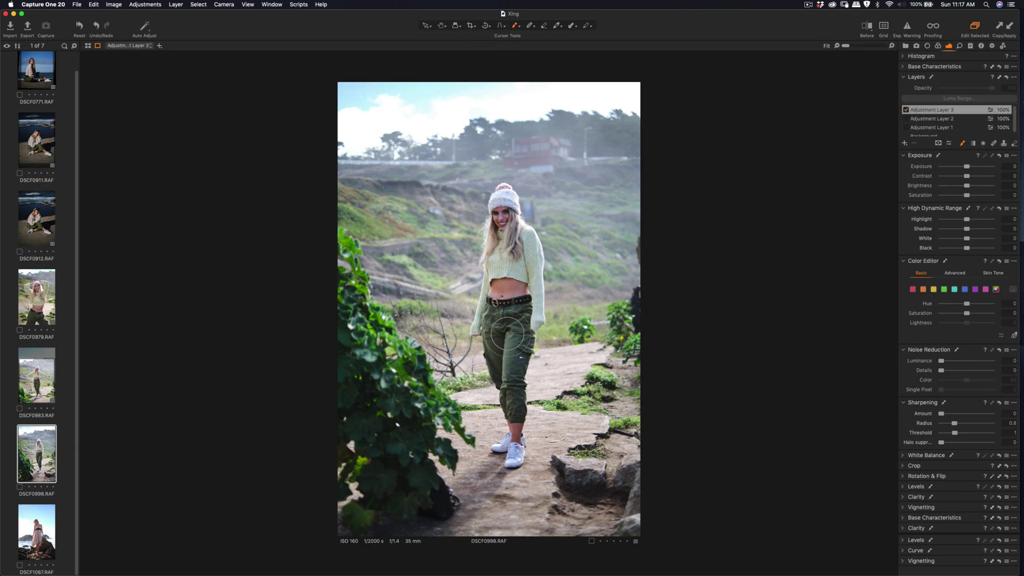
pyautogui.moveTo(513, 241); pyautogui.dragTo(496, 193)
pyautogui.moveTo(941, 414); pyautogui.dragTo(951, 433)
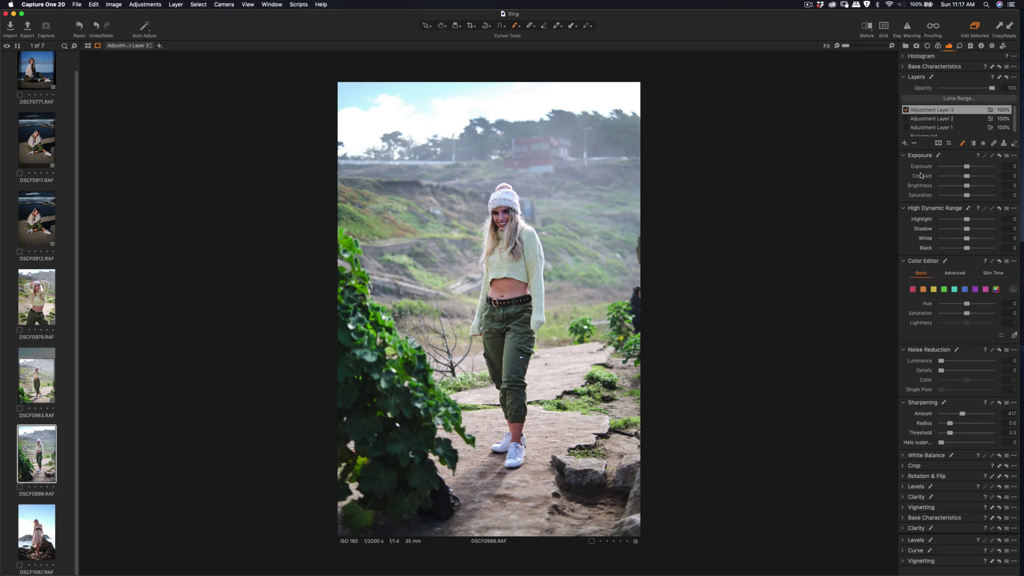
# - Warm the Background layer's white balance in DSCF0998 to 5536 Kelvin
pyautogui.scroll(-1, 938, 131)
pyautogui.click(938, 134)
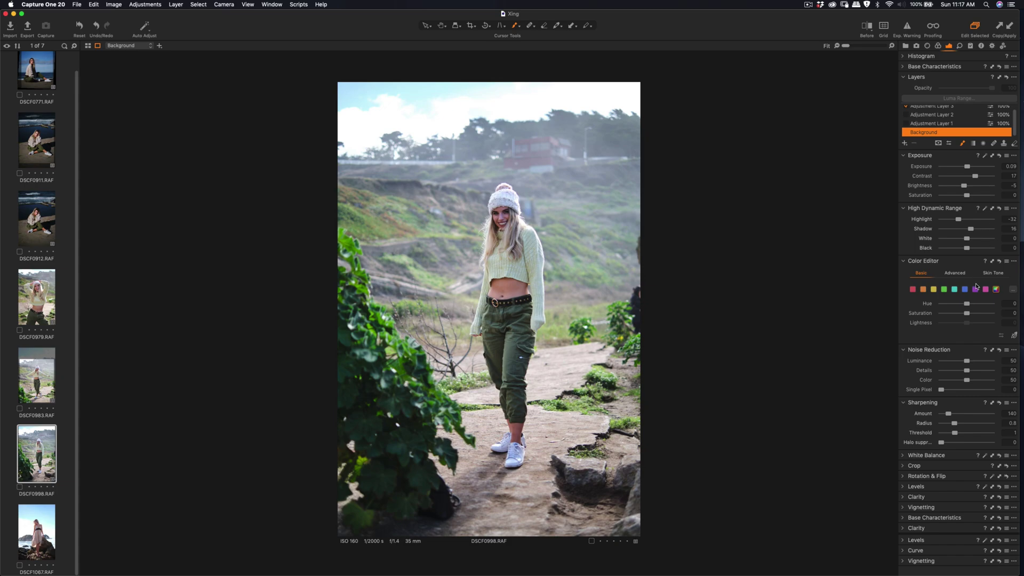
pyautogui.moveTo(932, 457); pyautogui.dragTo(931, 459)
pyautogui.click(905, 467)
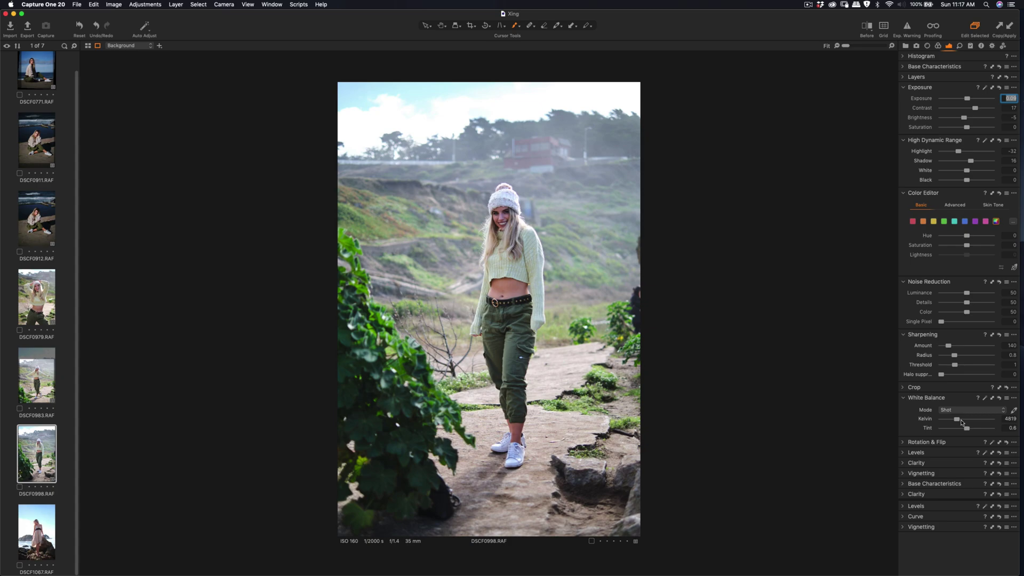
pyautogui.moveTo(960, 422); pyautogui.dragTo(964, 423)
# - Compare DSCF0998 before and after in split view, zoomed in on the woman and again on the whole image
pyautogui.press('super+plus')
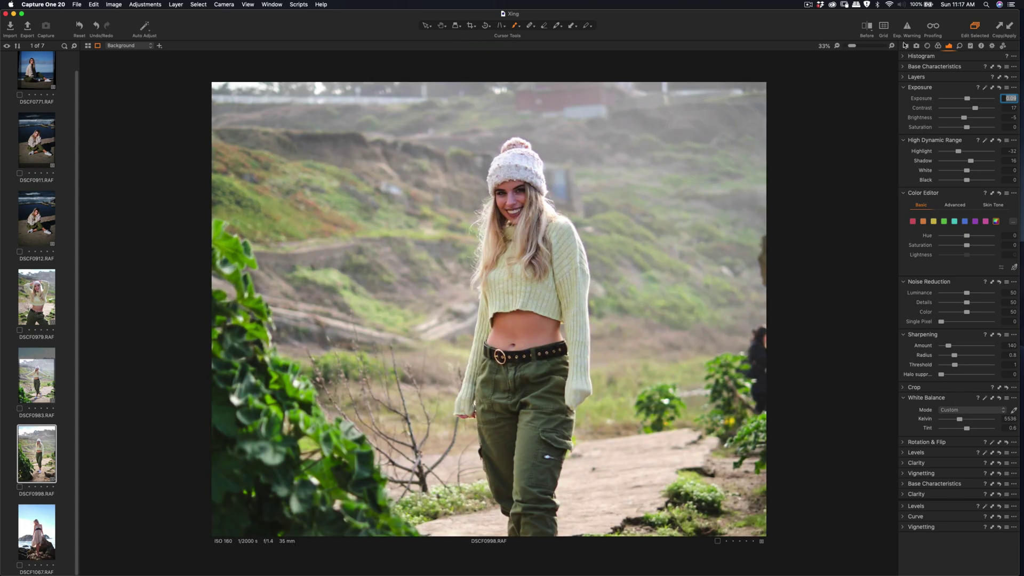
pyautogui.click(866, 27)
pyautogui.moveTo(490, 320); pyautogui.dragTo(418, 307)
pyautogui.click(867, 27)
pyautogui.press('super+0')
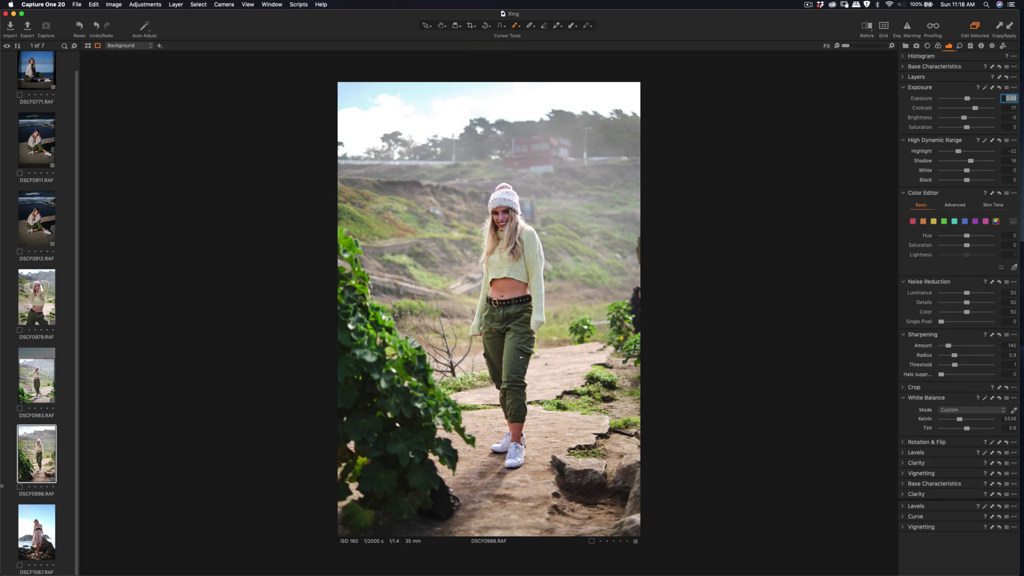
# - Apply the copied exposure and high dynamic range adjustments to DSCF1067
pyautogui.click(45, 528)
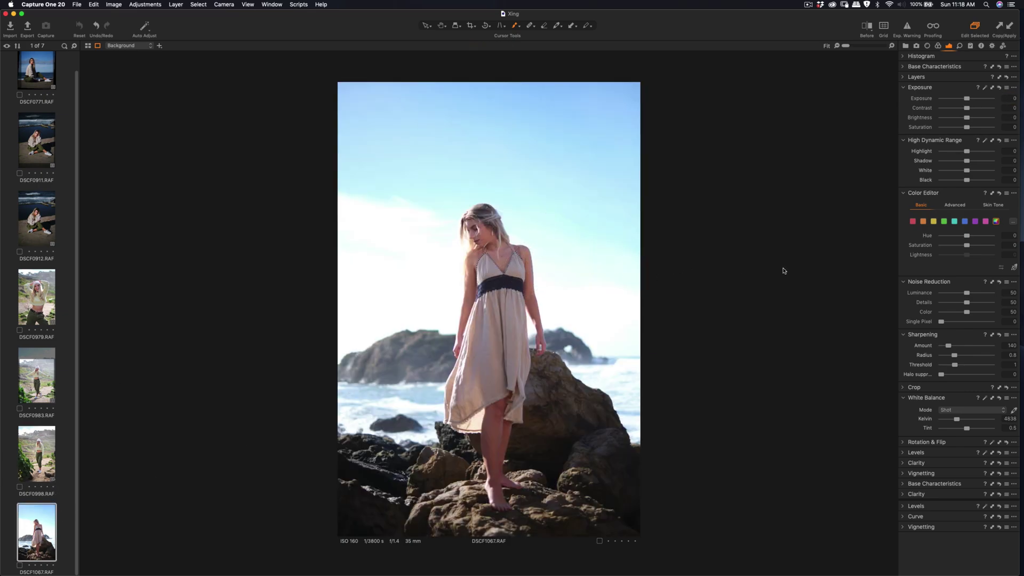
pyautogui.click(907, 68)
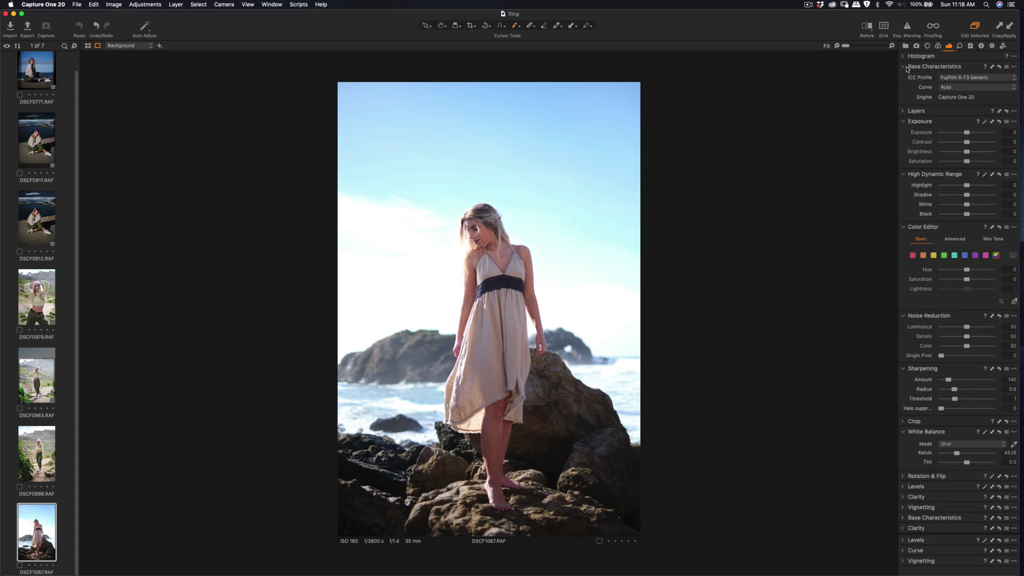
pyautogui.click(1010, 30)
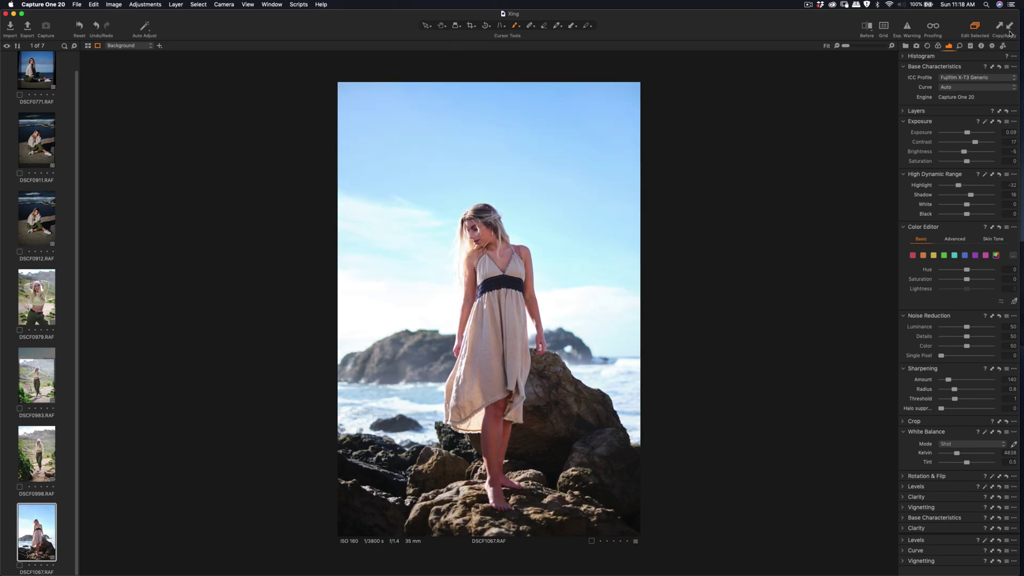
# - Brush a new adjustment layer over the whole woman in DSCF1067, checking the mask and filling the missed parts of the dress
pyautogui.click(912, 112)
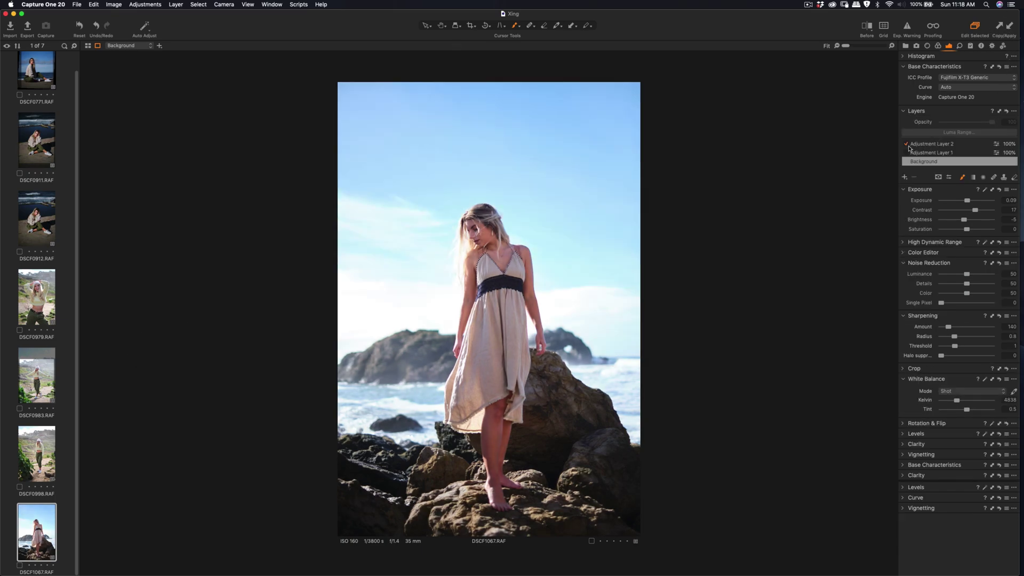
pyautogui.click(472, 244)
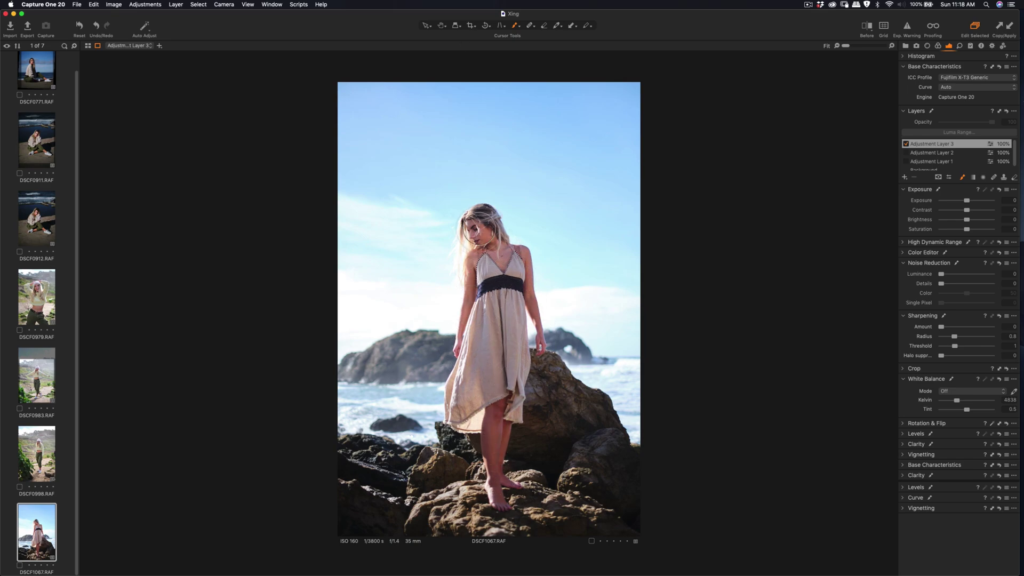
pyautogui.click(506, 264)
pyautogui.press('m')
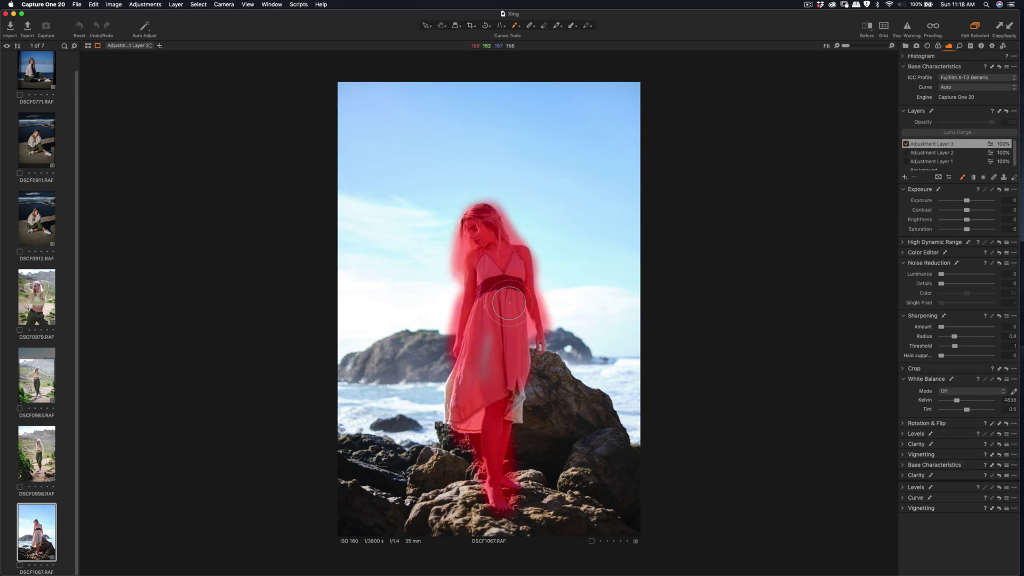
pyautogui.press('m')
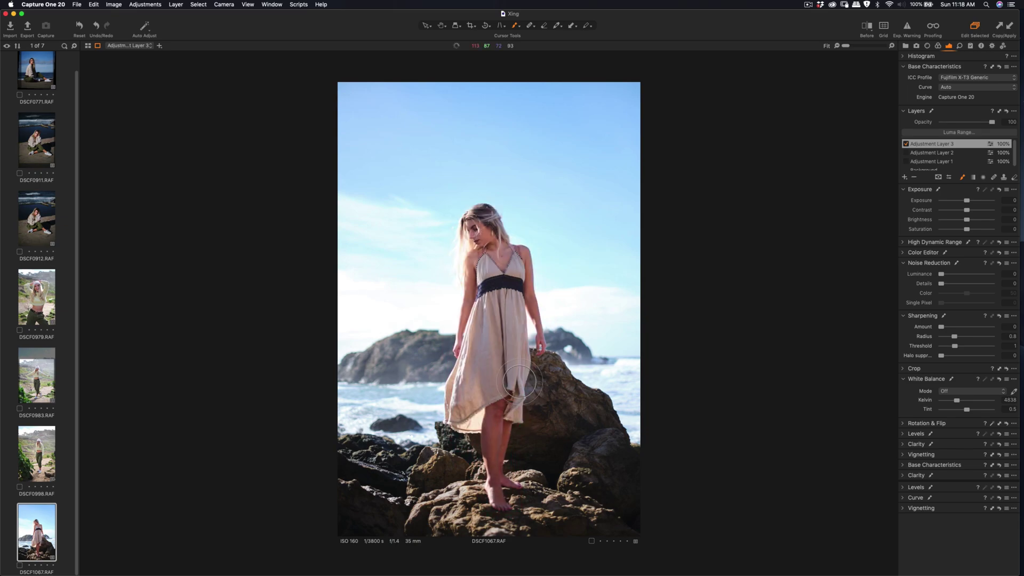
pyautogui.press('m')
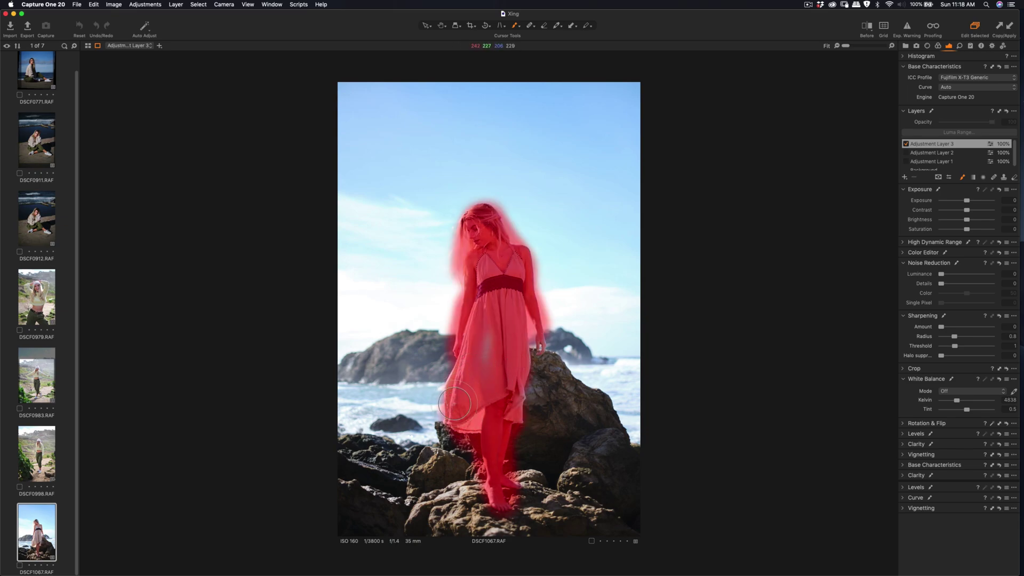
pyautogui.press('m')
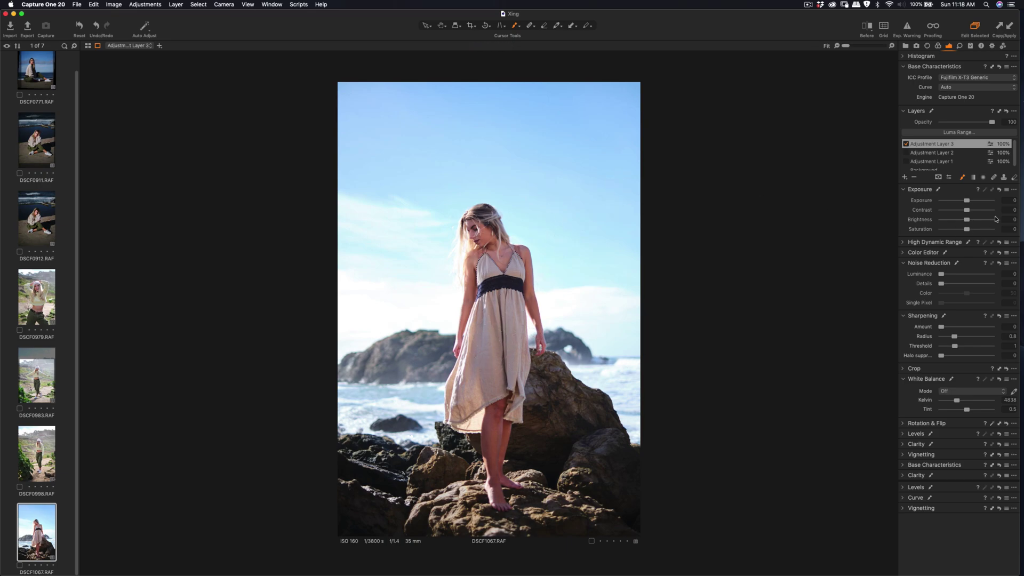
# - Set the contrast of DSCF1067's Background layer to 12
pyautogui.scroll(-1, 963, 160)
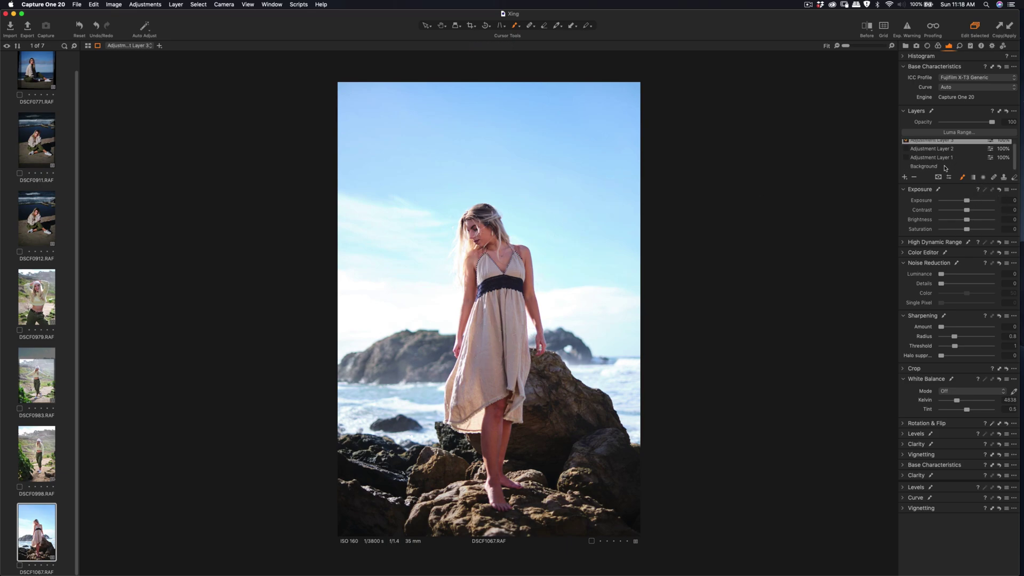
pyautogui.click(946, 167)
pyautogui.moveTo(976, 212); pyautogui.dragTo(974, 213)
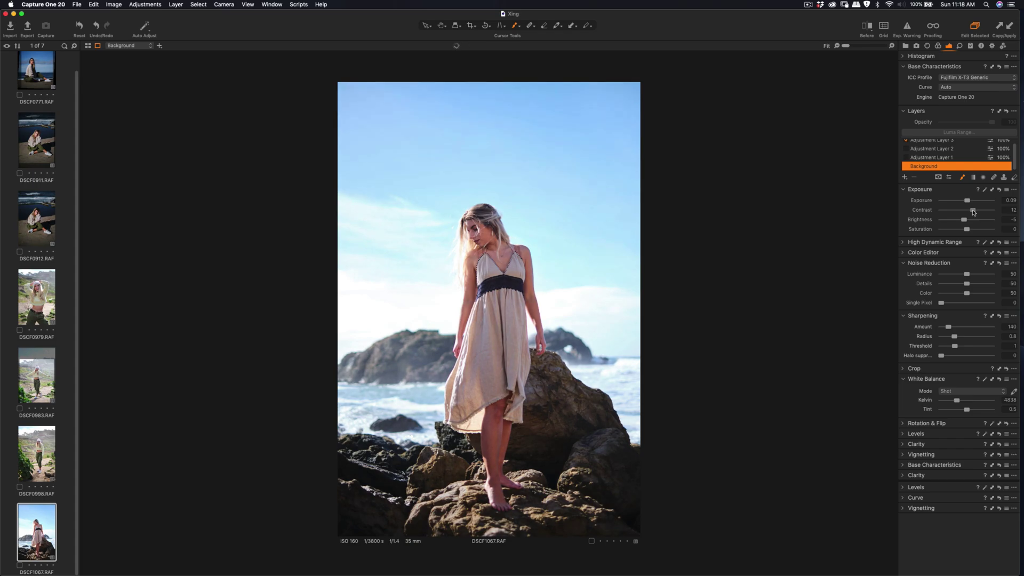
# - Sharpen Adjustment Layer 3 of DSCF1067 with amount 419, radius 0.6 and threshold 0.3
pyautogui.scroll(1, 934, 152)
pyautogui.click(934, 145)
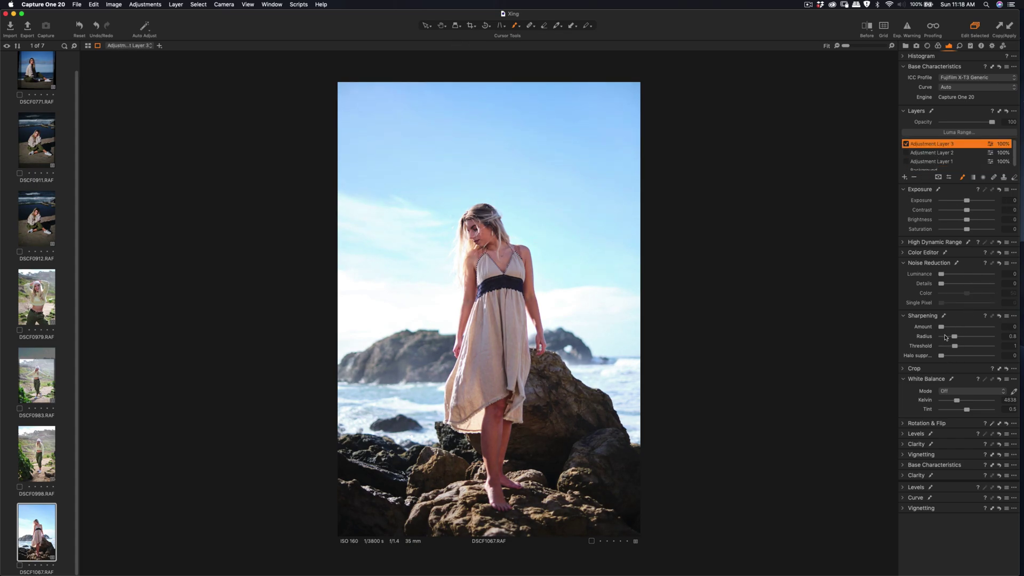
pyautogui.moveTo(942, 327); pyautogui.dragTo(963, 327)
pyautogui.moveTo(955, 337); pyautogui.dragTo(947, 346)
# - Compare DSCF1067 before and after in split view, zoomed in on the woman, and return to the whole image
pyautogui.scroll(3, 554, 235)
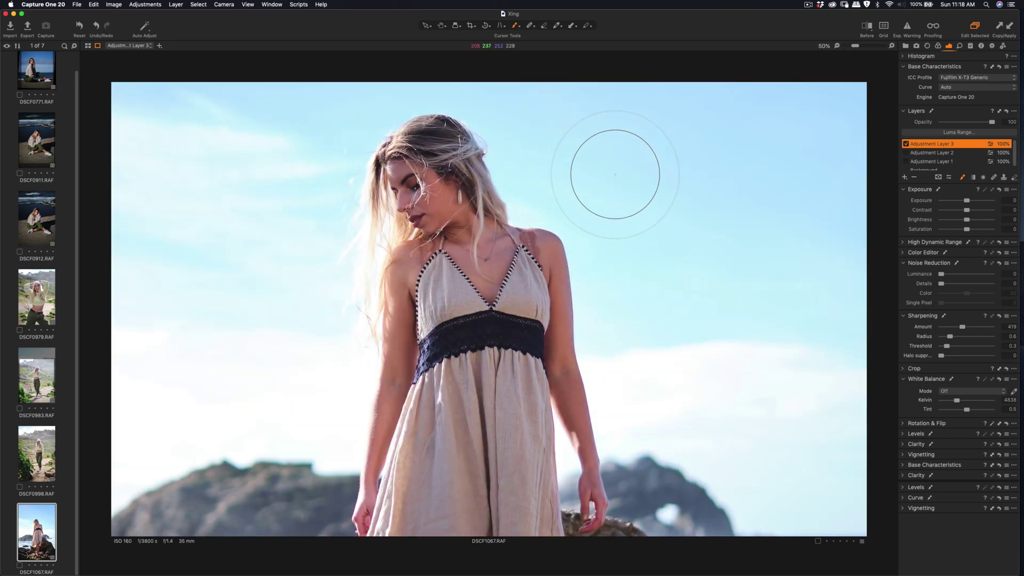
pyautogui.click(866, 27)
pyautogui.moveTo(489, 309); pyautogui.dragTo(251, 319)
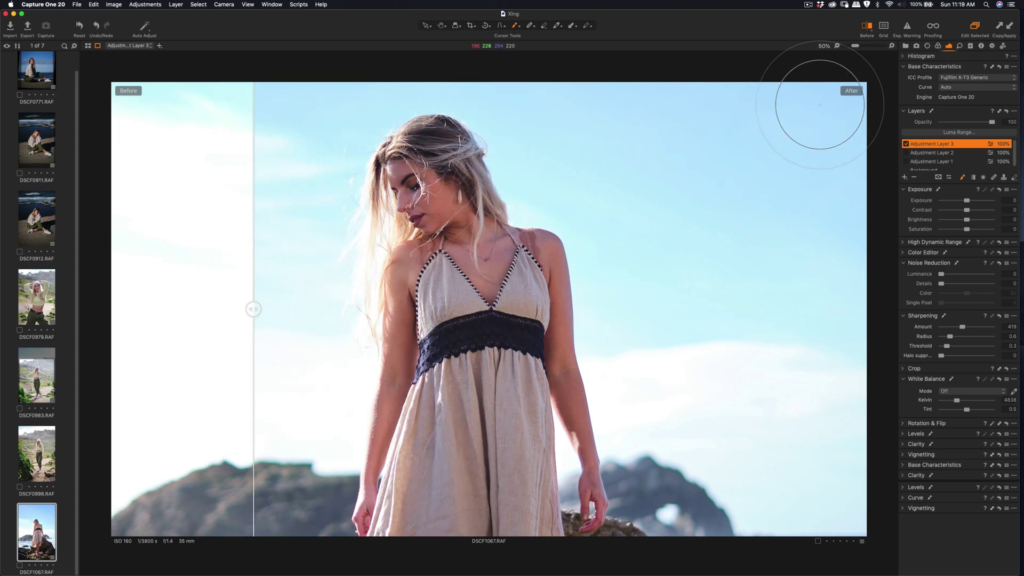
pyautogui.click(867, 26)
pyautogui.press('super+0')
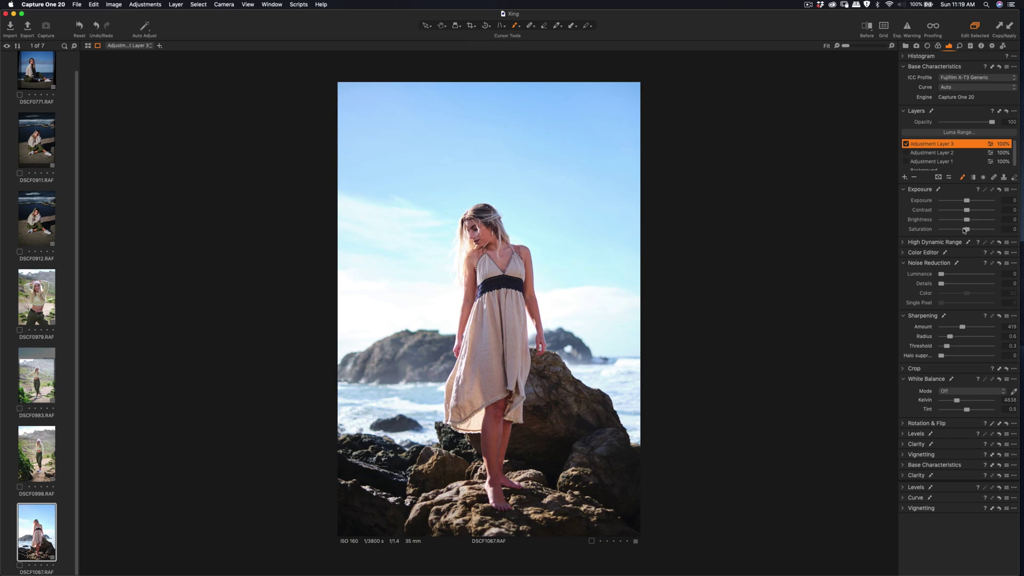
# - Raise the contrast of DSCF1067's Background layer to about 18 and lower its brightness to -9
pyautogui.click(937, 169)
pyautogui.moveTo(977, 211); pyautogui.dragTo(963, 224)
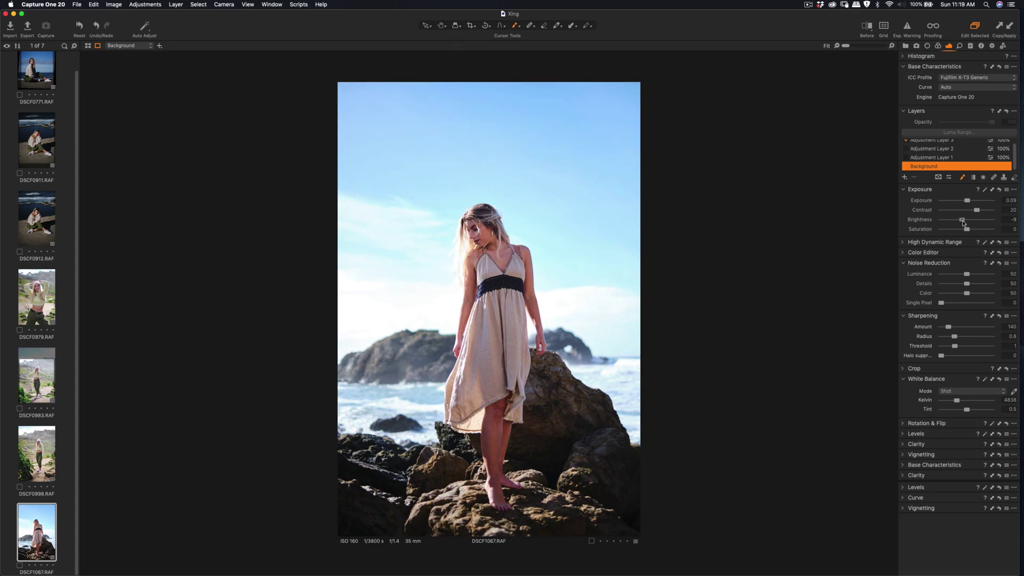
pyautogui.moveTo(965, 224); pyautogui.dragTo(963, 224)
# - Preview the Fujifilm film curves on DSCF1067 and apply Fujifilm ASTIA (SOFT)
pyautogui.click(971, 88)
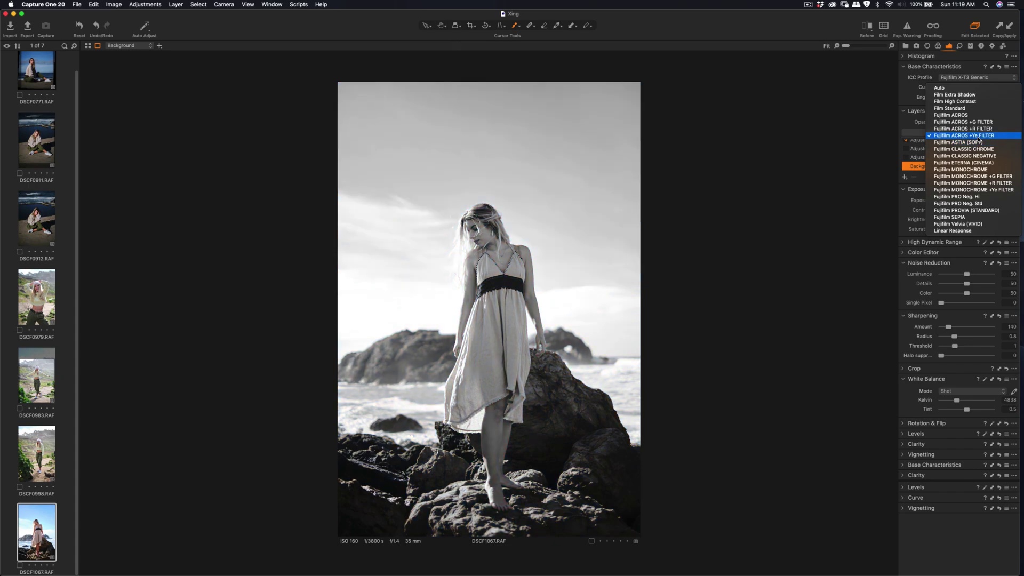
pyautogui.click(976, 142)
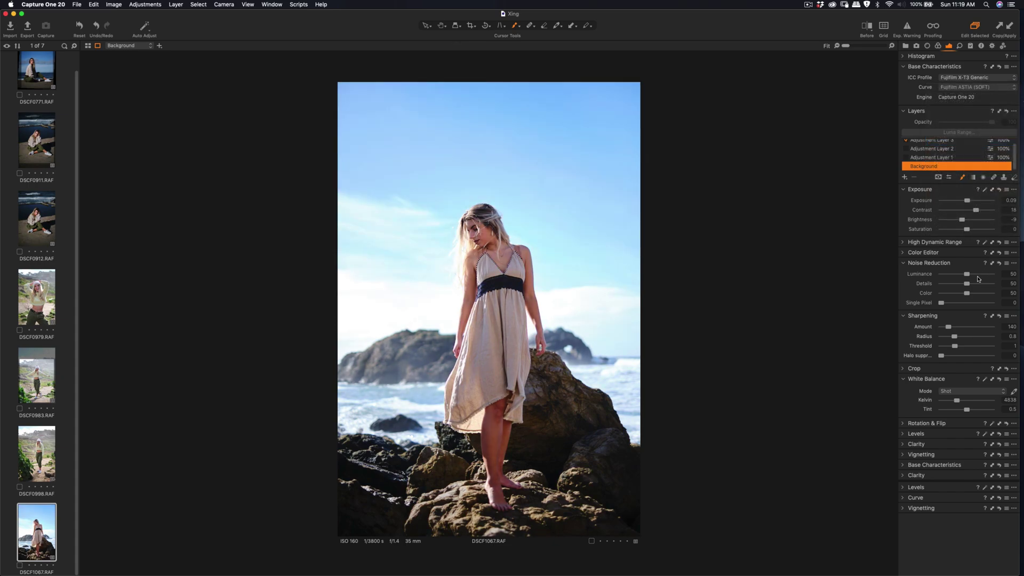